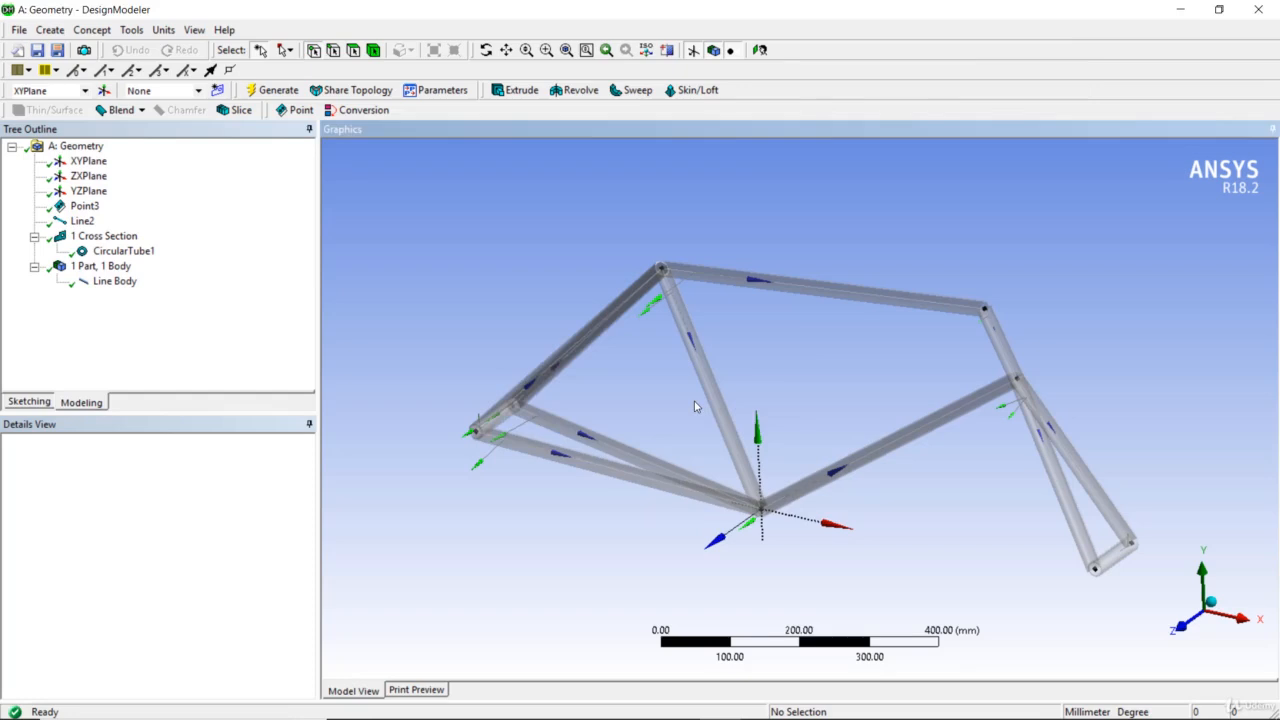
Create a construction point feature from the coordinates file "Points Data - Two story stage" and generate it
left_click(638, 436)
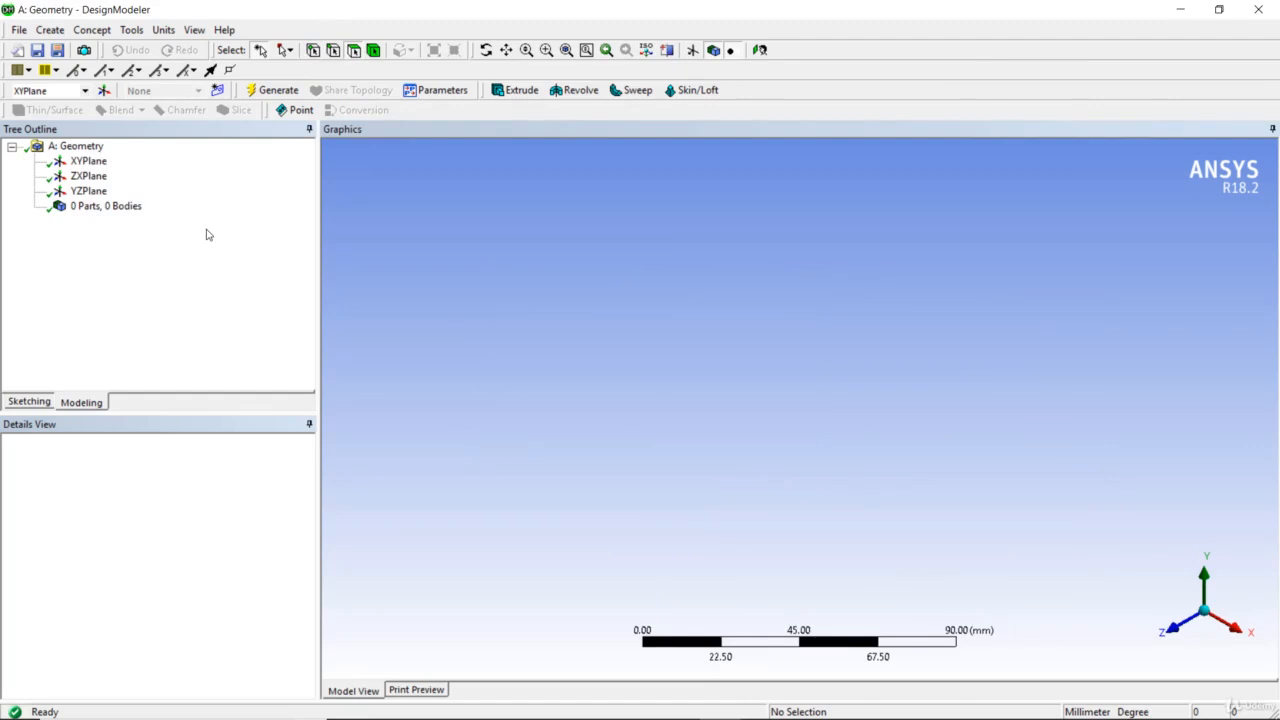
left_click(296, 110)
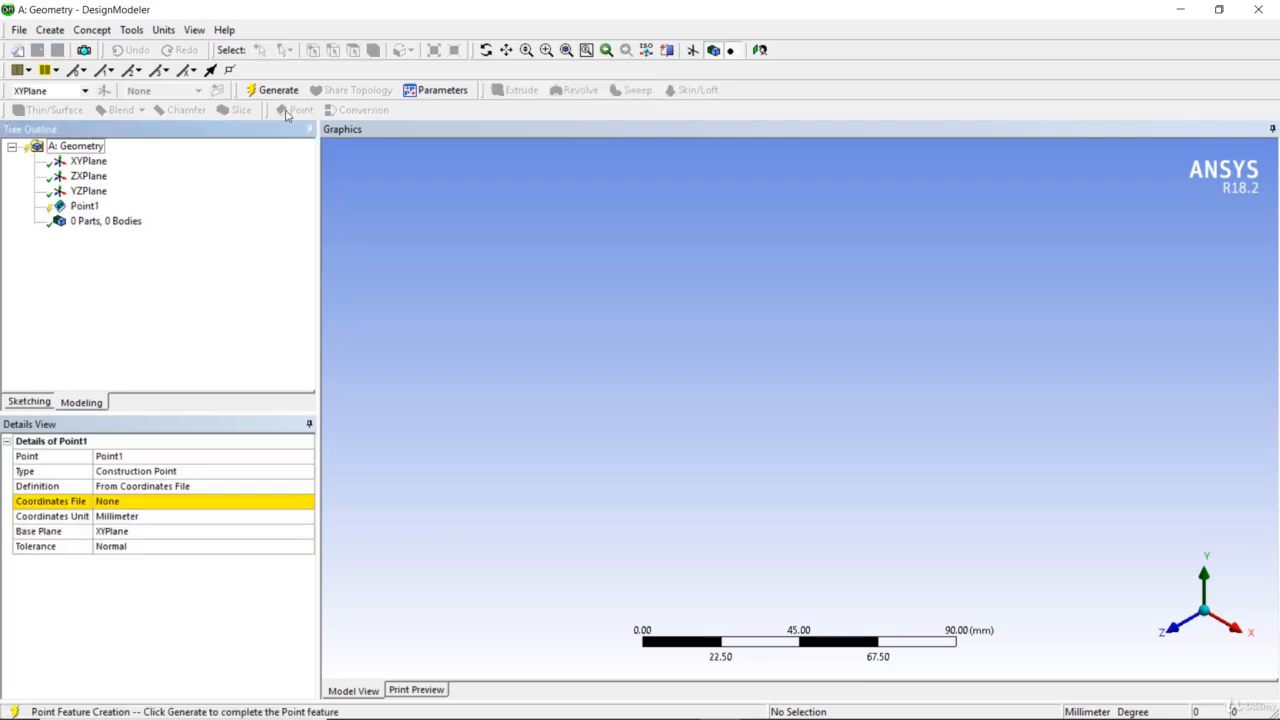
left_click(171, 502)
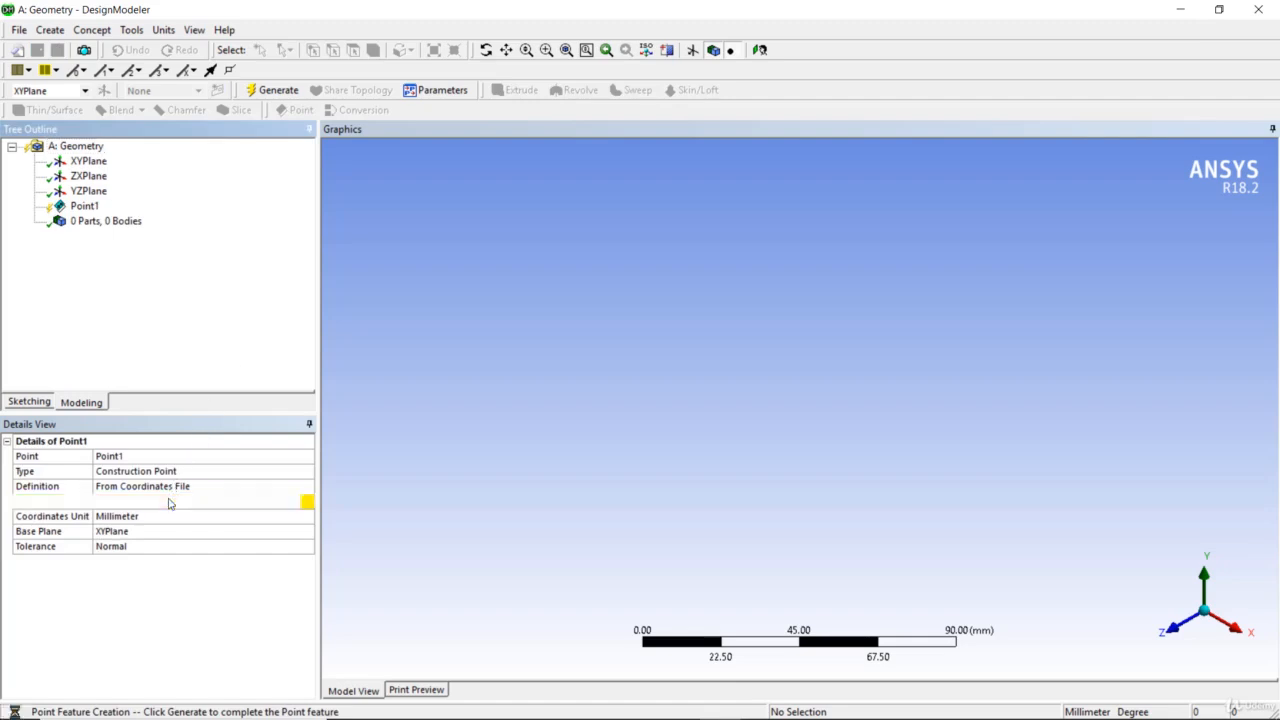
left_click(306, 503)
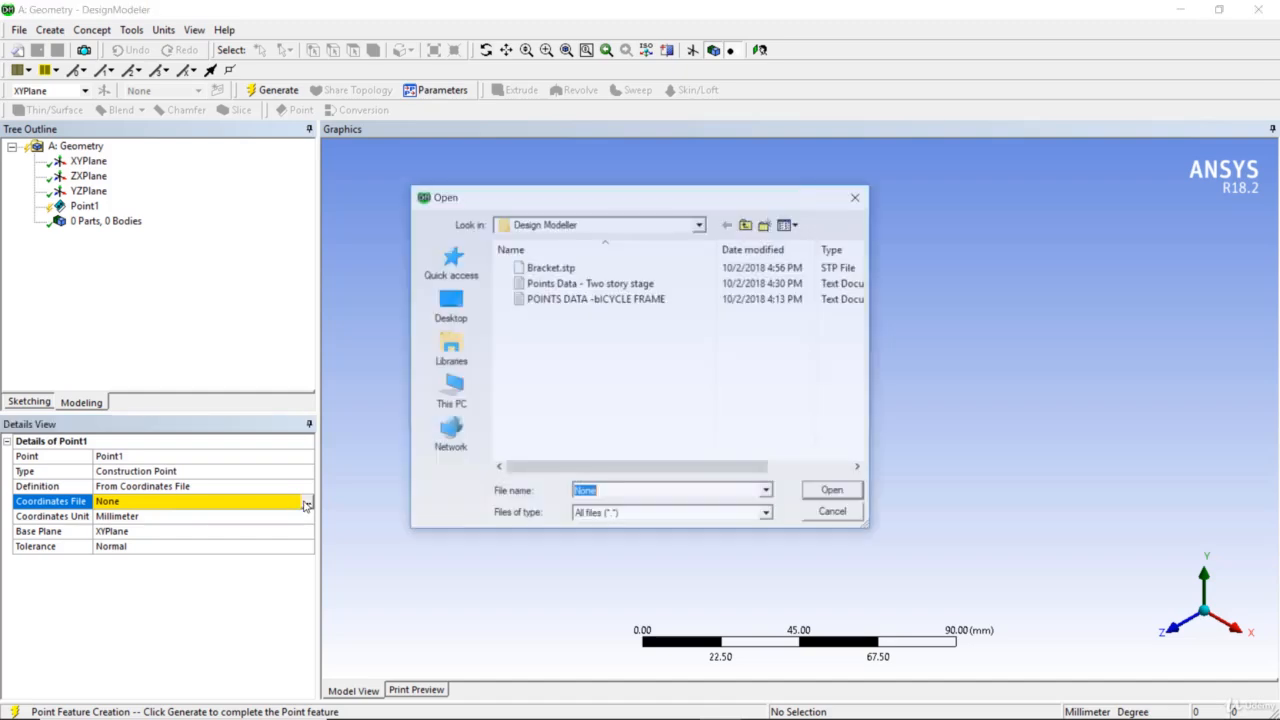
left_click(567, 286)
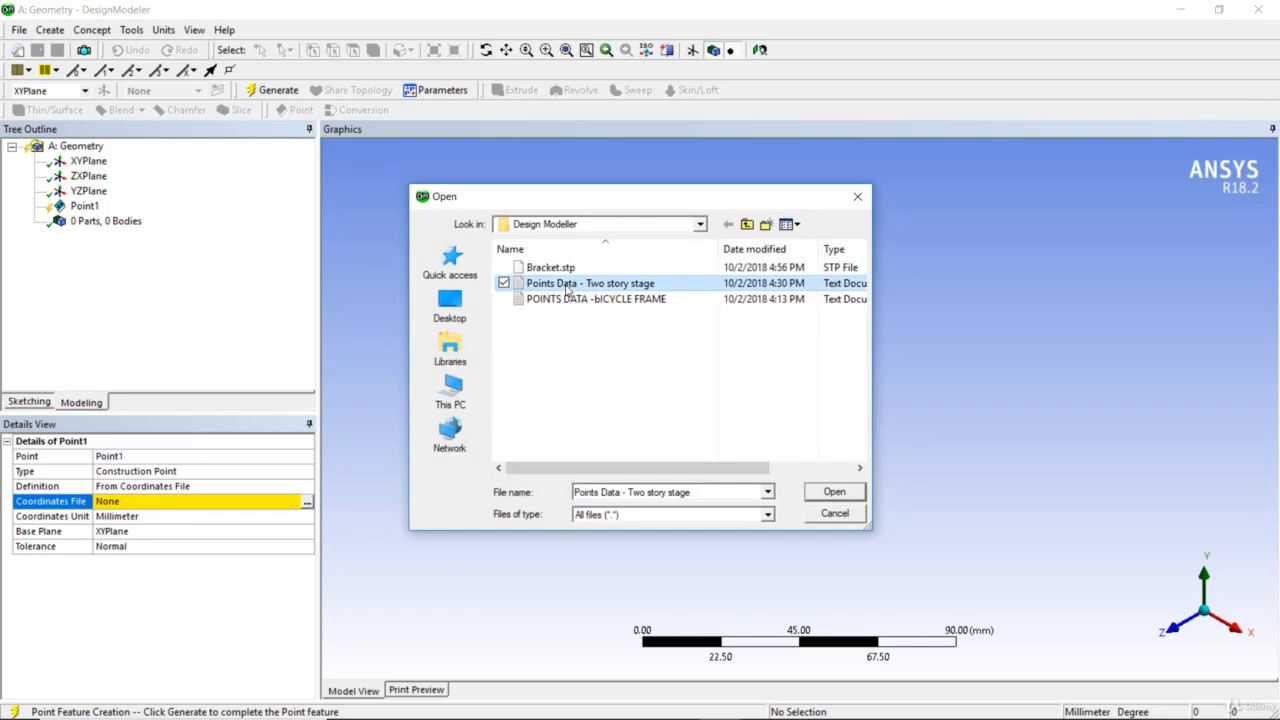
left_click(828, 494)
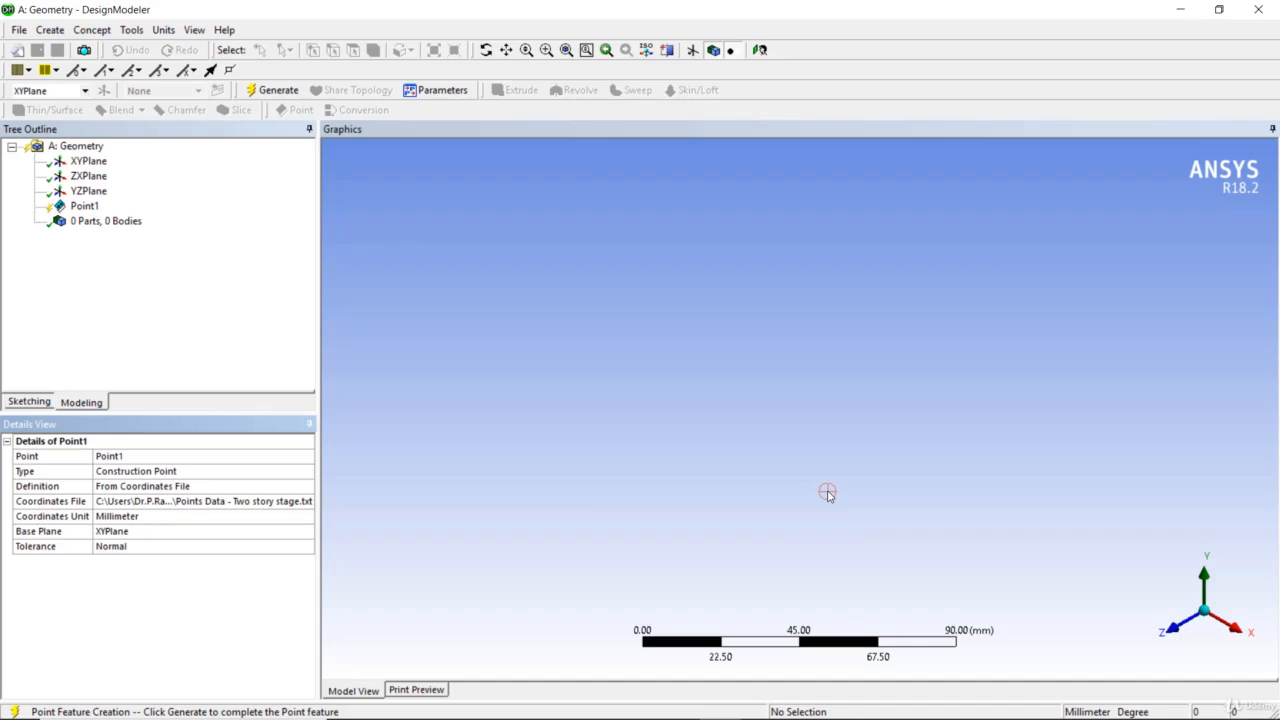
right_click(95, 206)
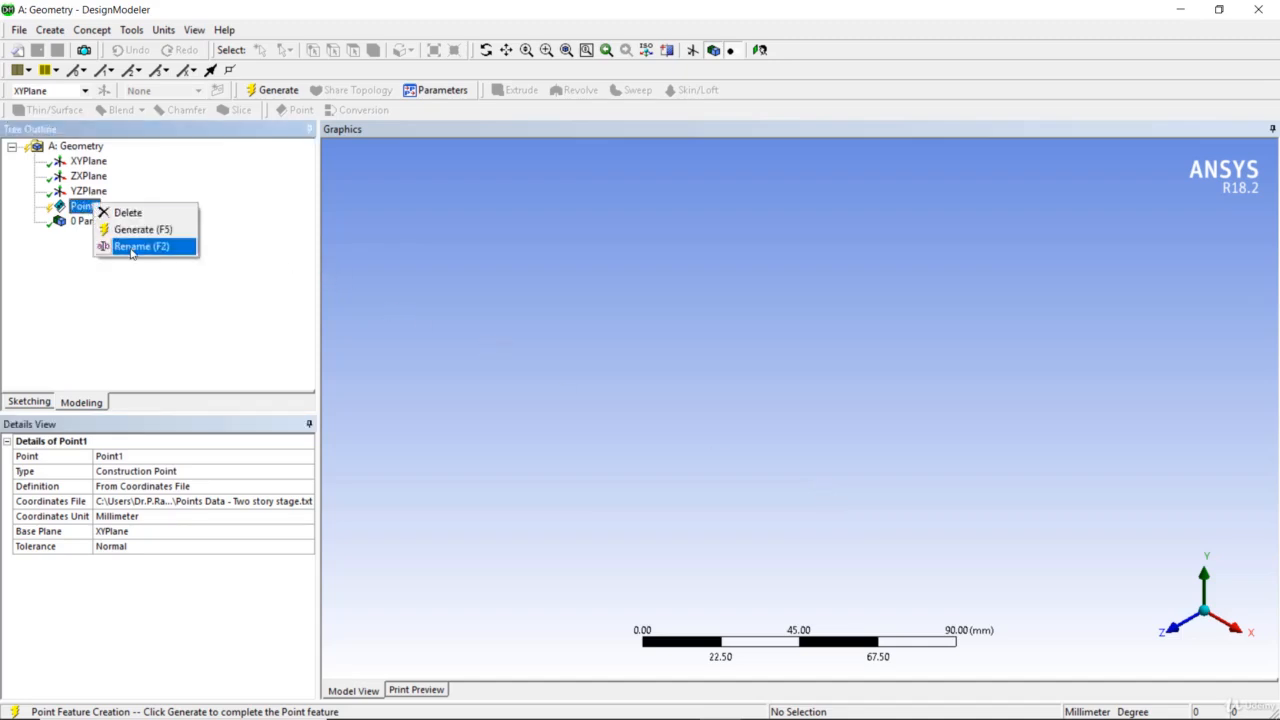
left_click(136, 230)
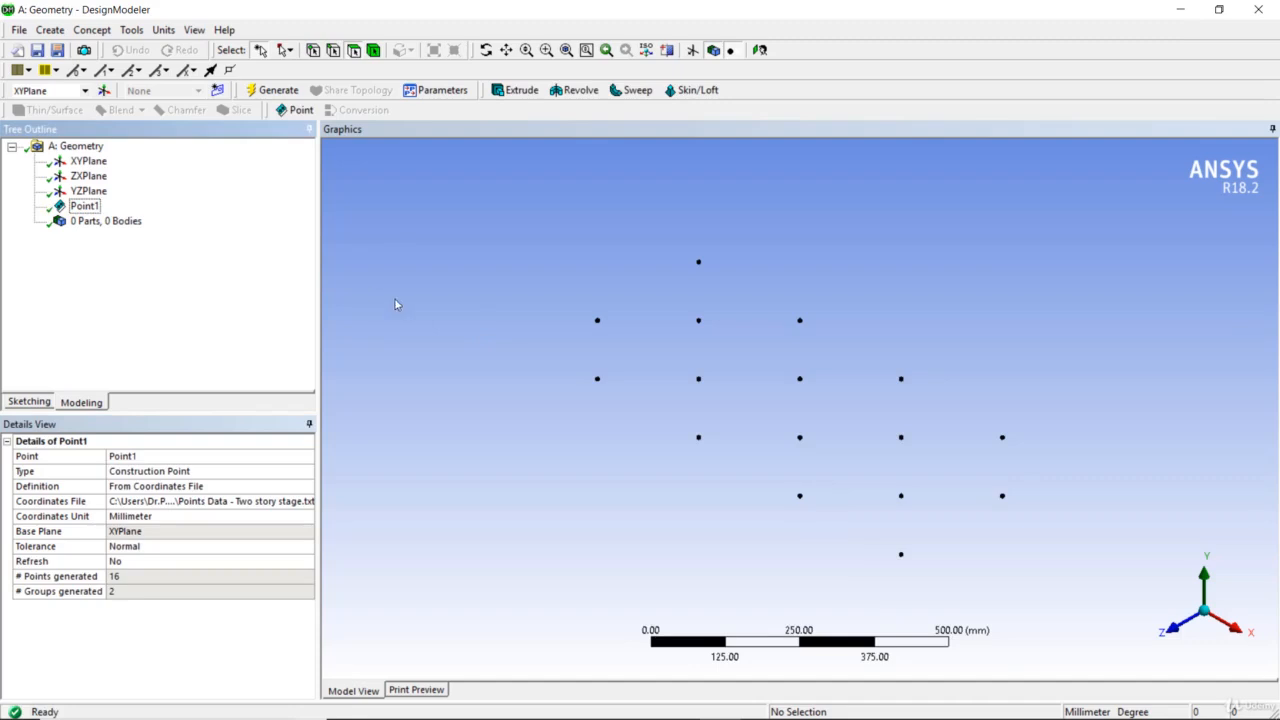
Create a Lines From Points feature joining four upper points into a closed loop of four segments
middle_click_drag(473, 317, 509, 315)
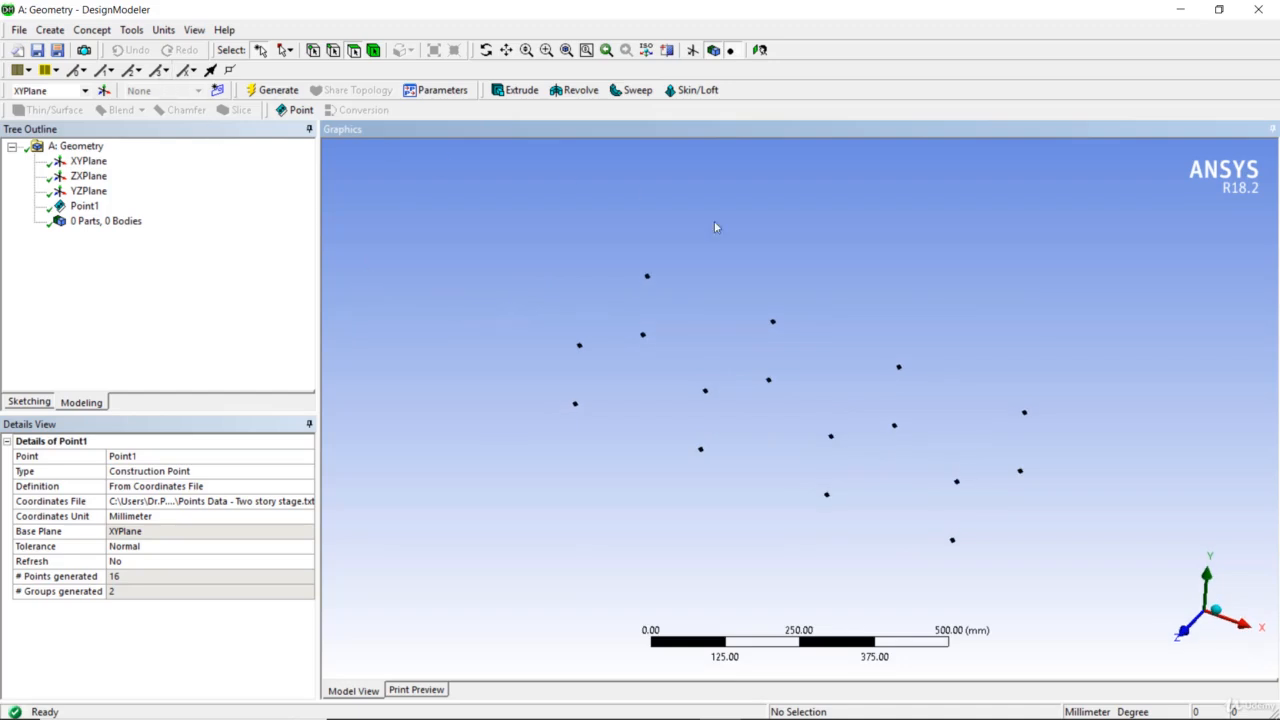
left_click(92, 30)
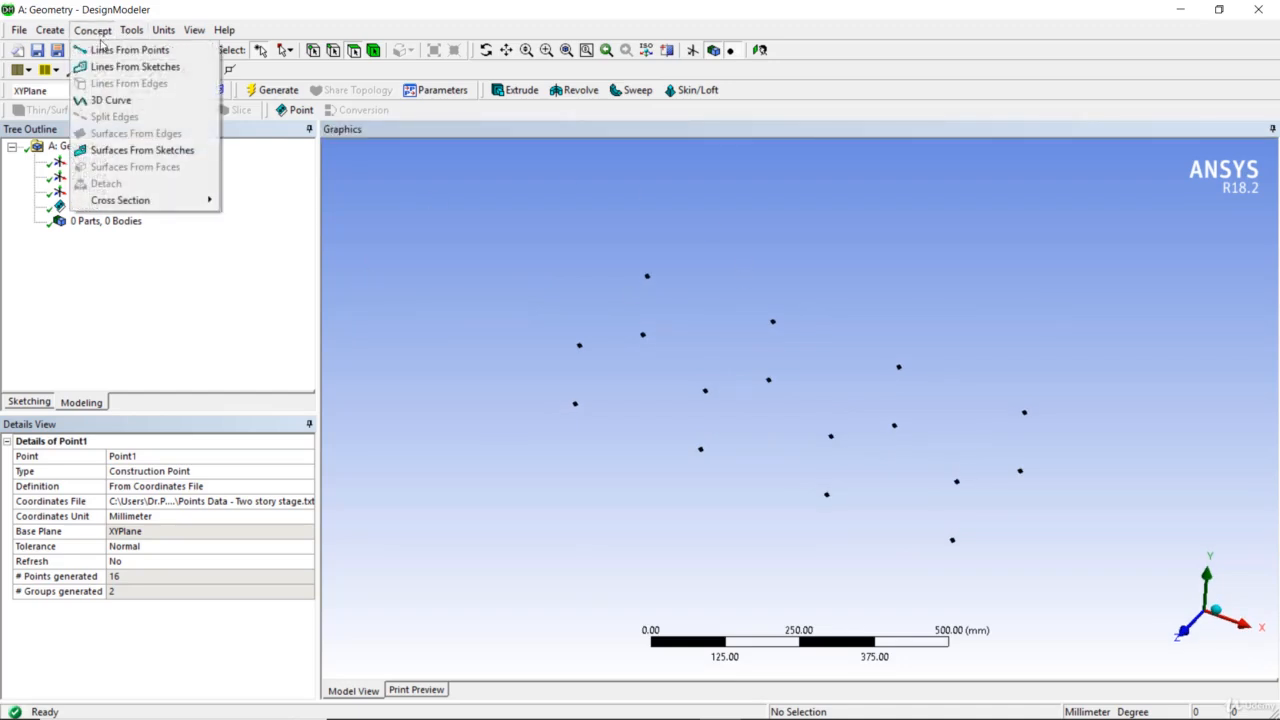
left_click(102, 50)
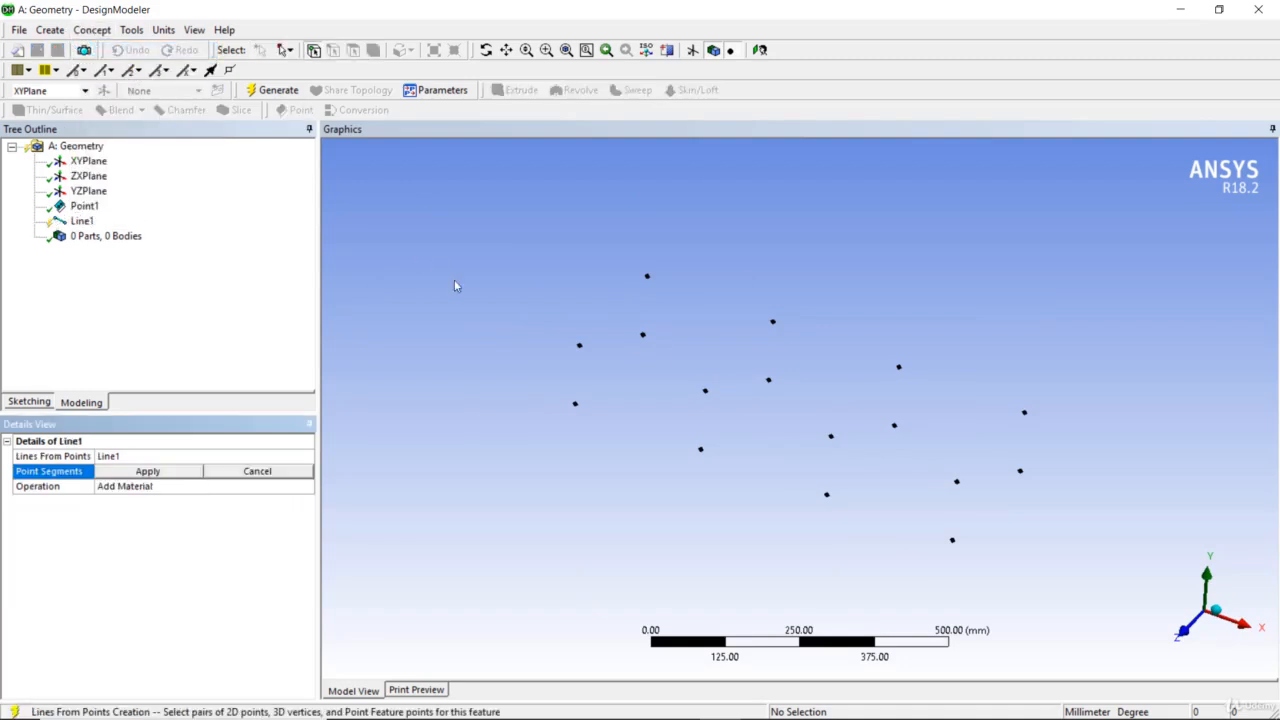
left_click(579, 346)
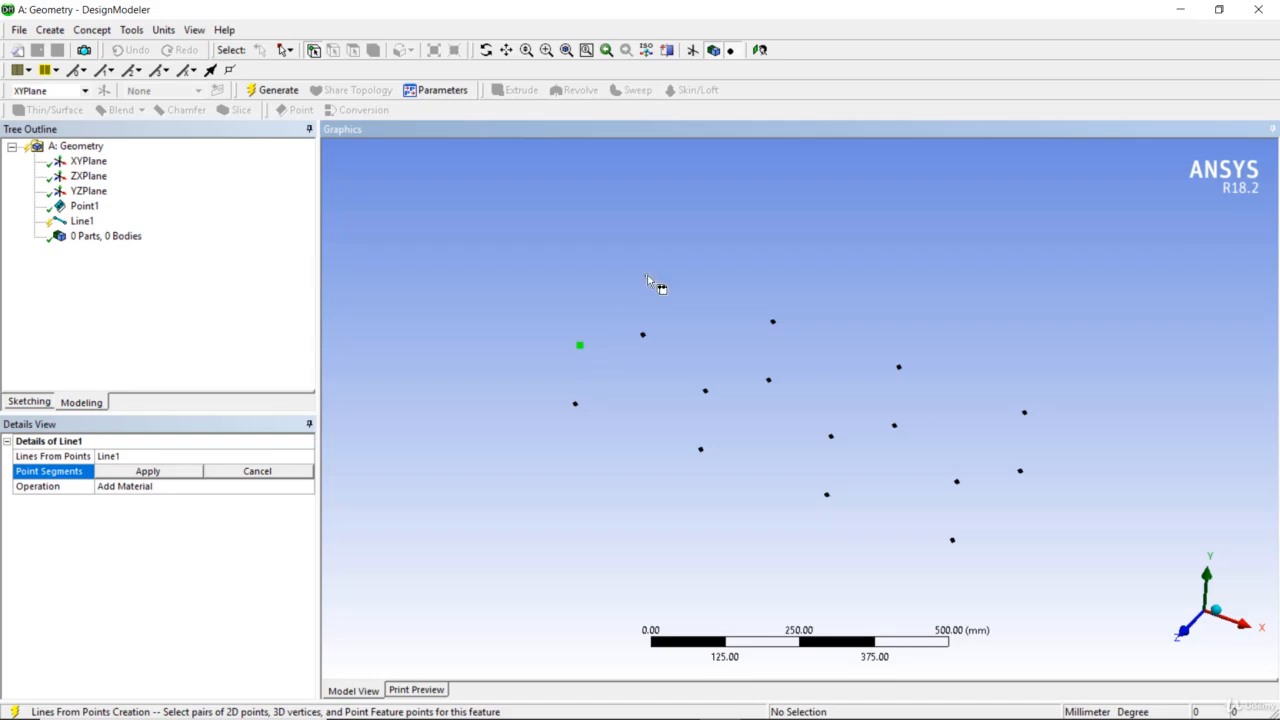
left_click(647, 278)
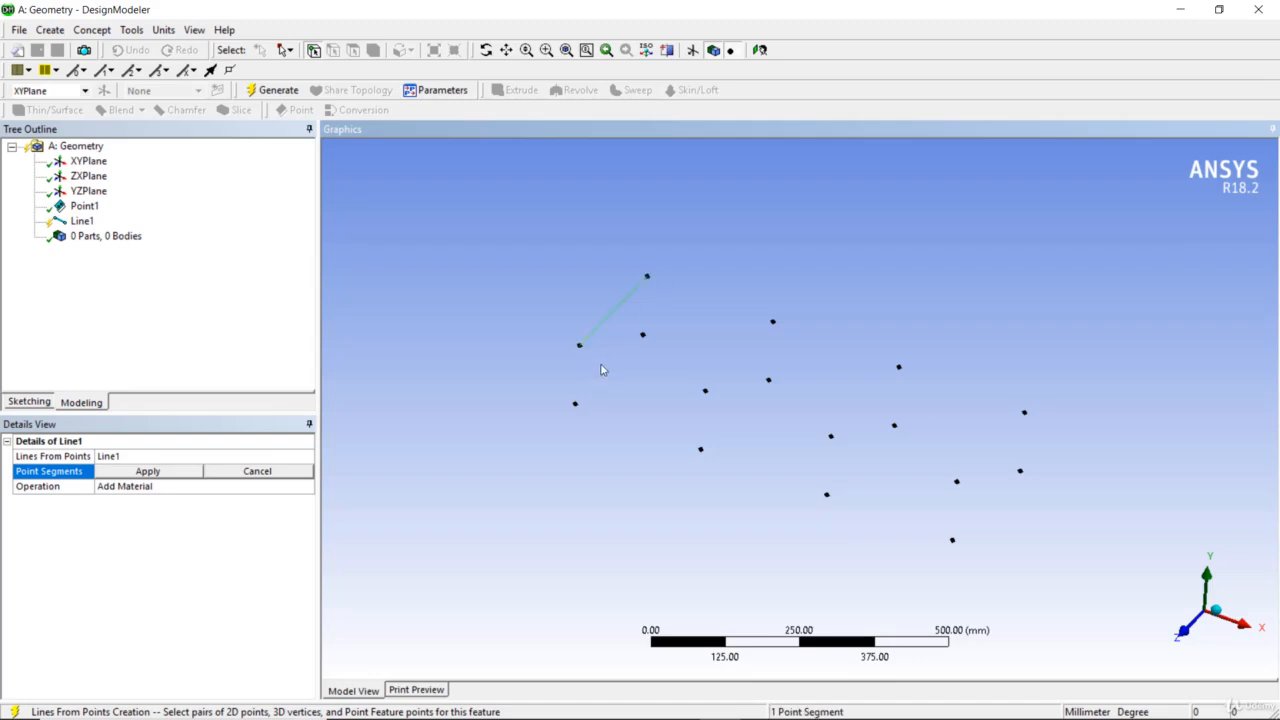
left_click(705, 393)
left_click(706, 393)
left_click(648, 276)
left_click(773, 322)
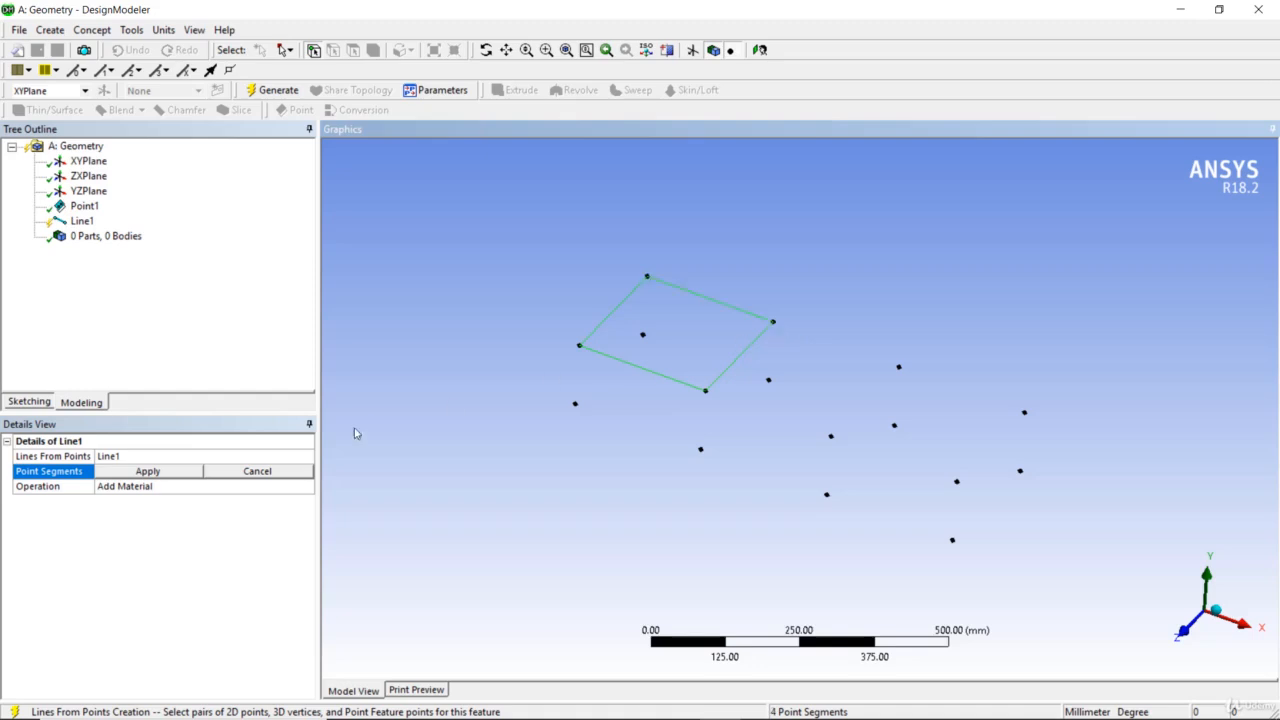
left_click(161, 474)
Generate the four-segment line feature
middle_click_drag(494, 471, 486, 517)
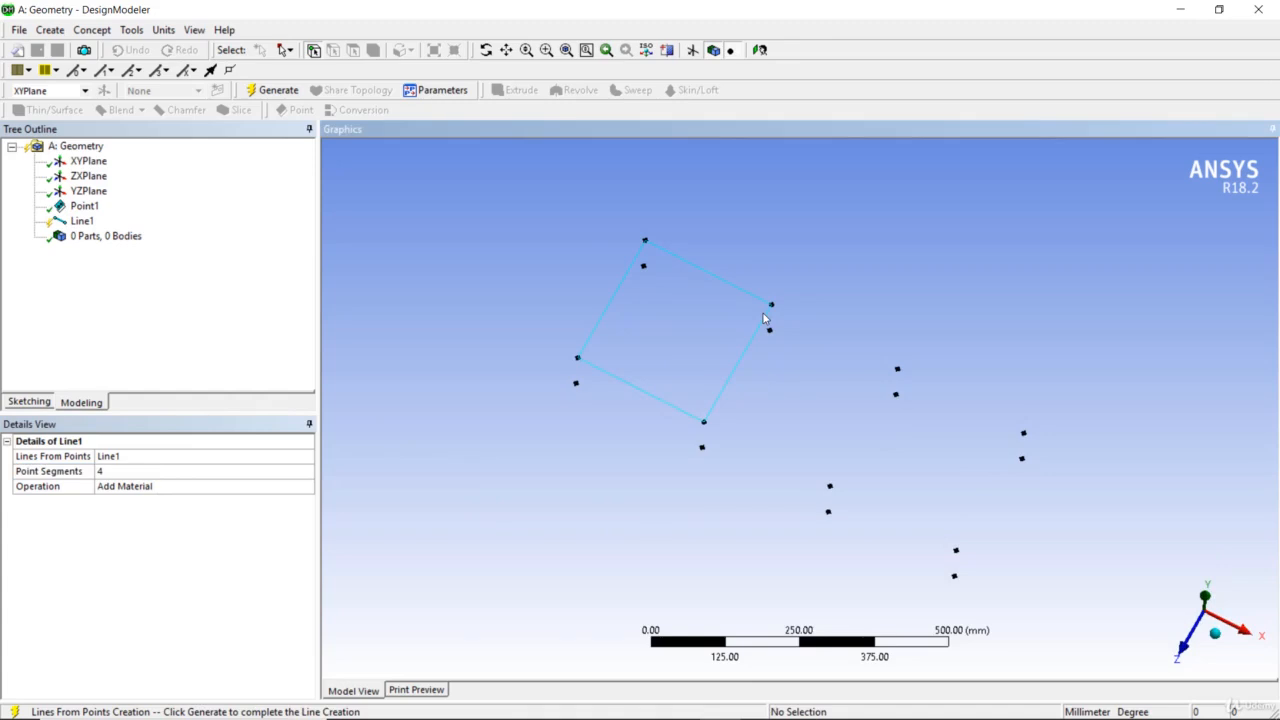
middle_click_drag(794, 240, 811, 185)
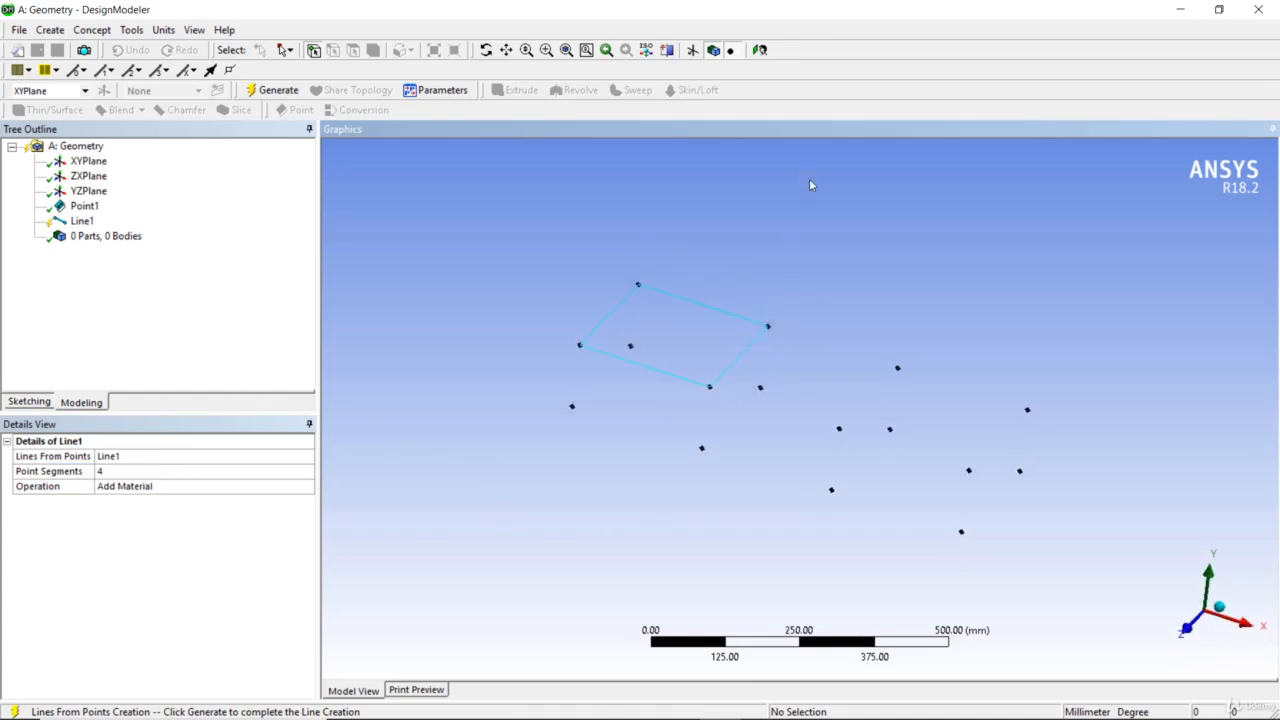
left_click(104, 32)
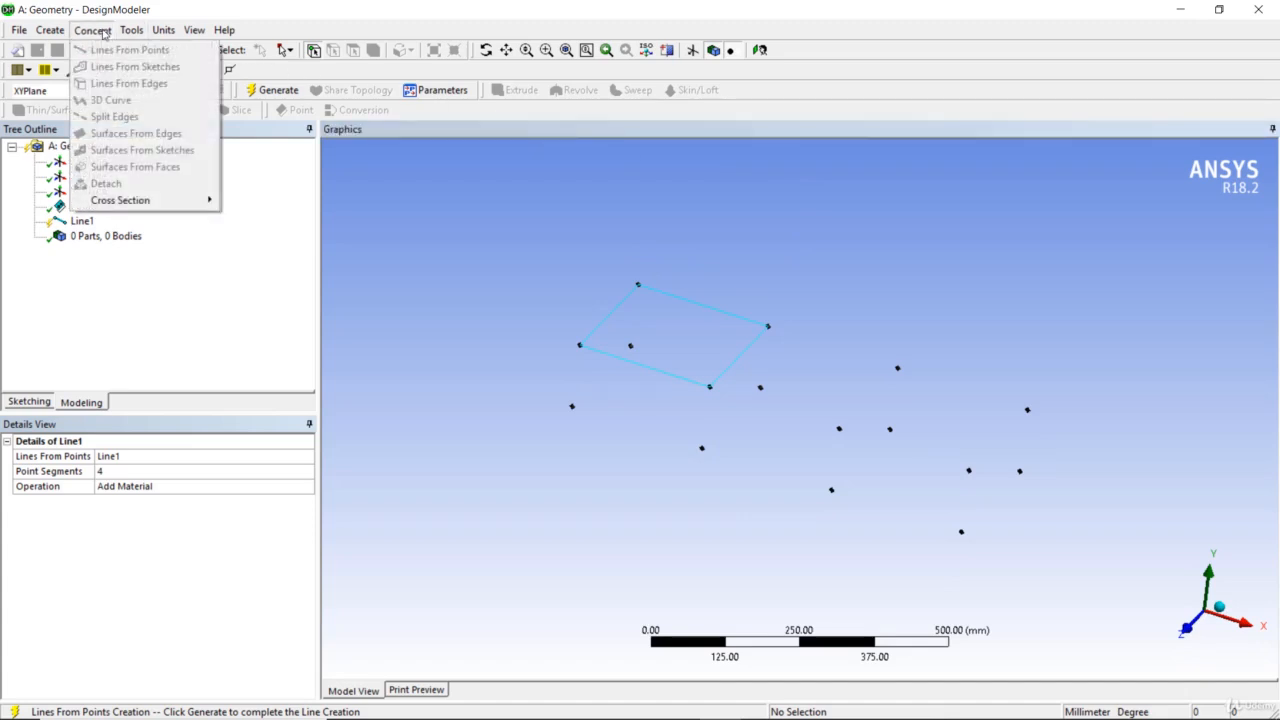
left_click(539, 297)
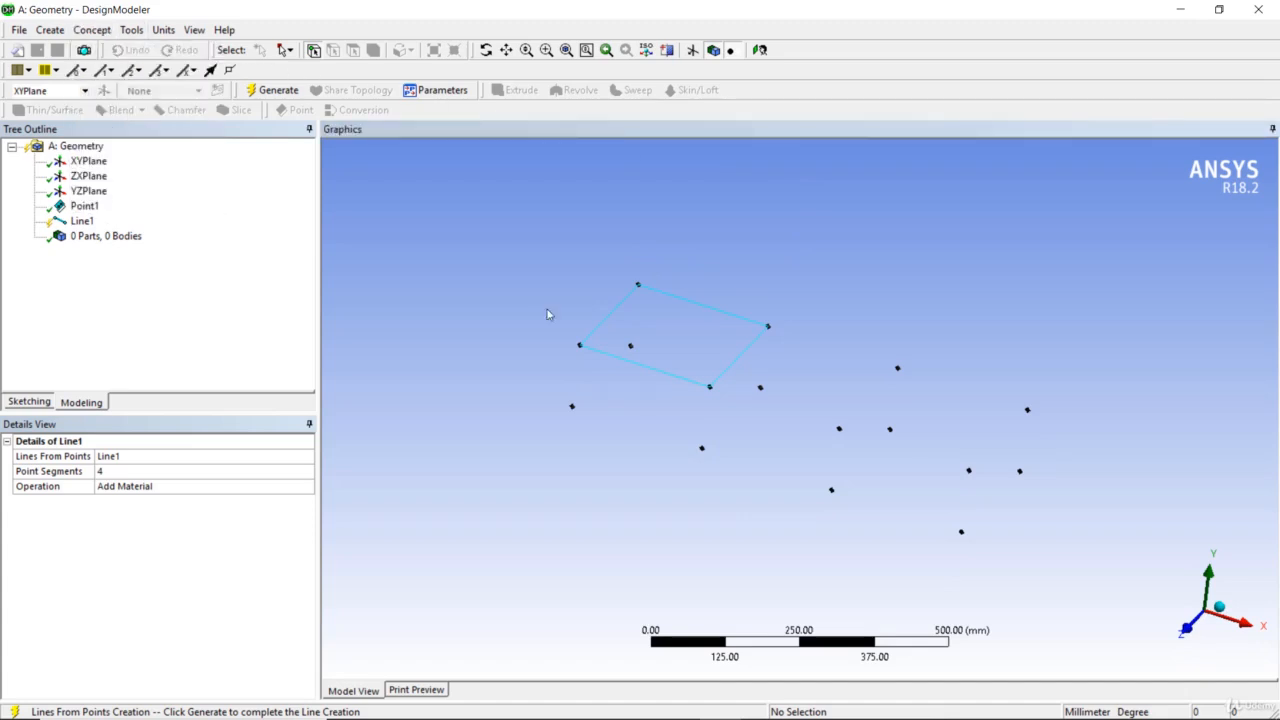
right_click(84, 222)
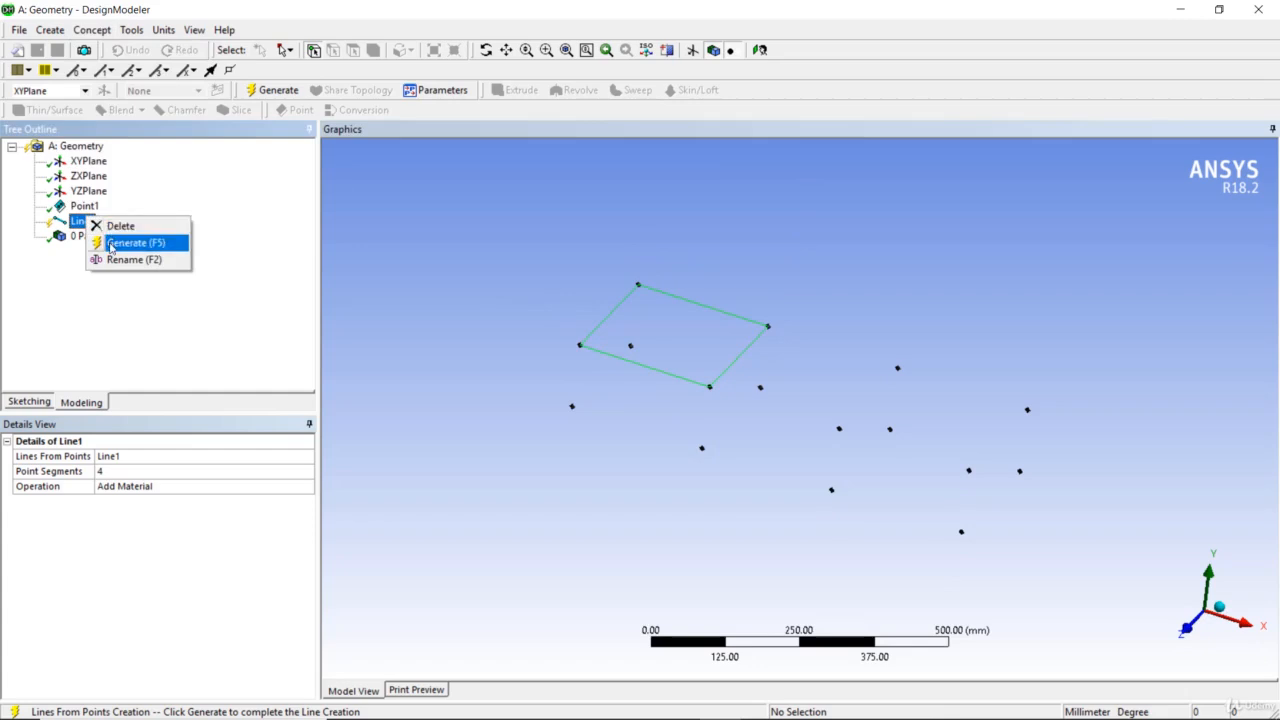
left_click(112, 244)
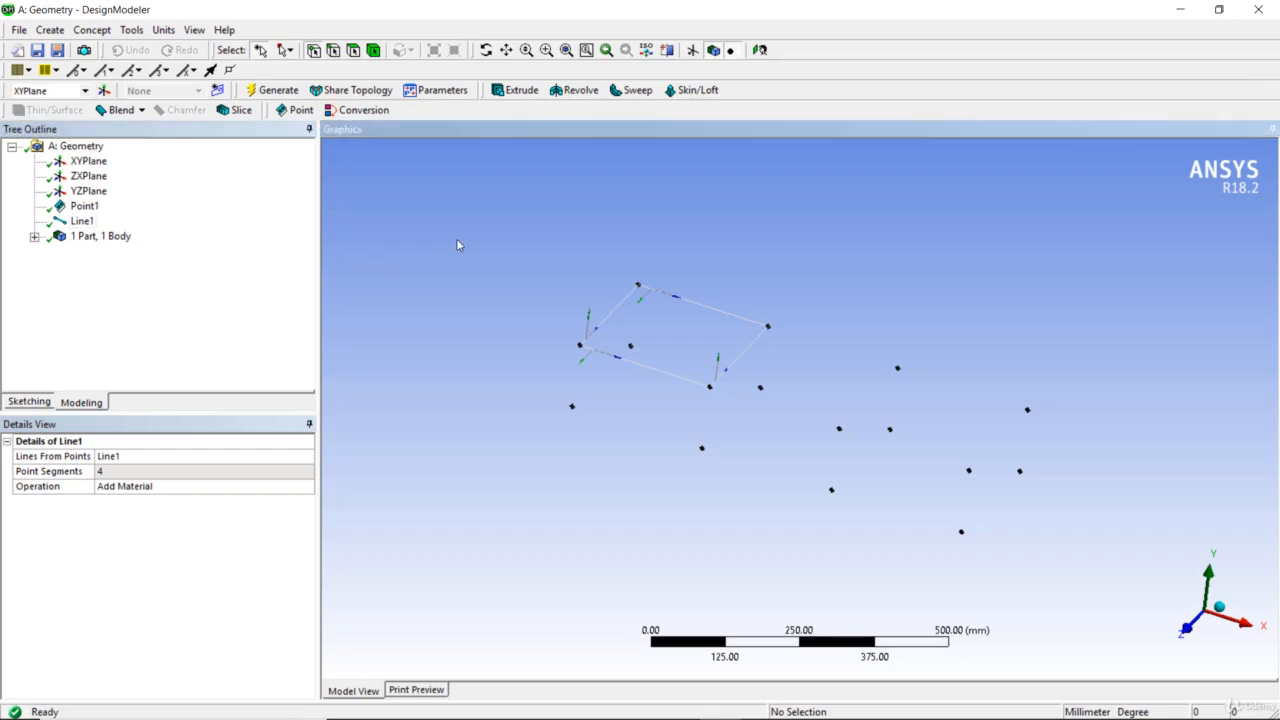
Create a Surfaces From Edges feature using the four edges of the line loop
left_click(104, 31)
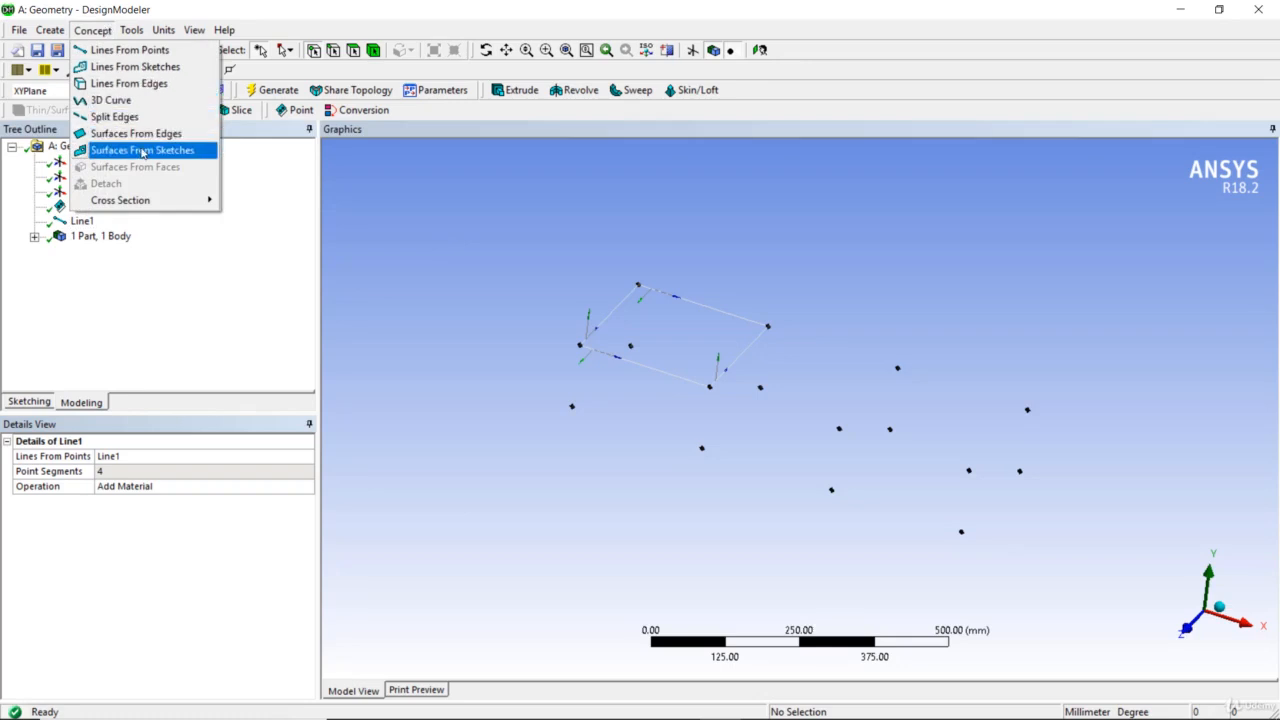
left_click(145, 137)
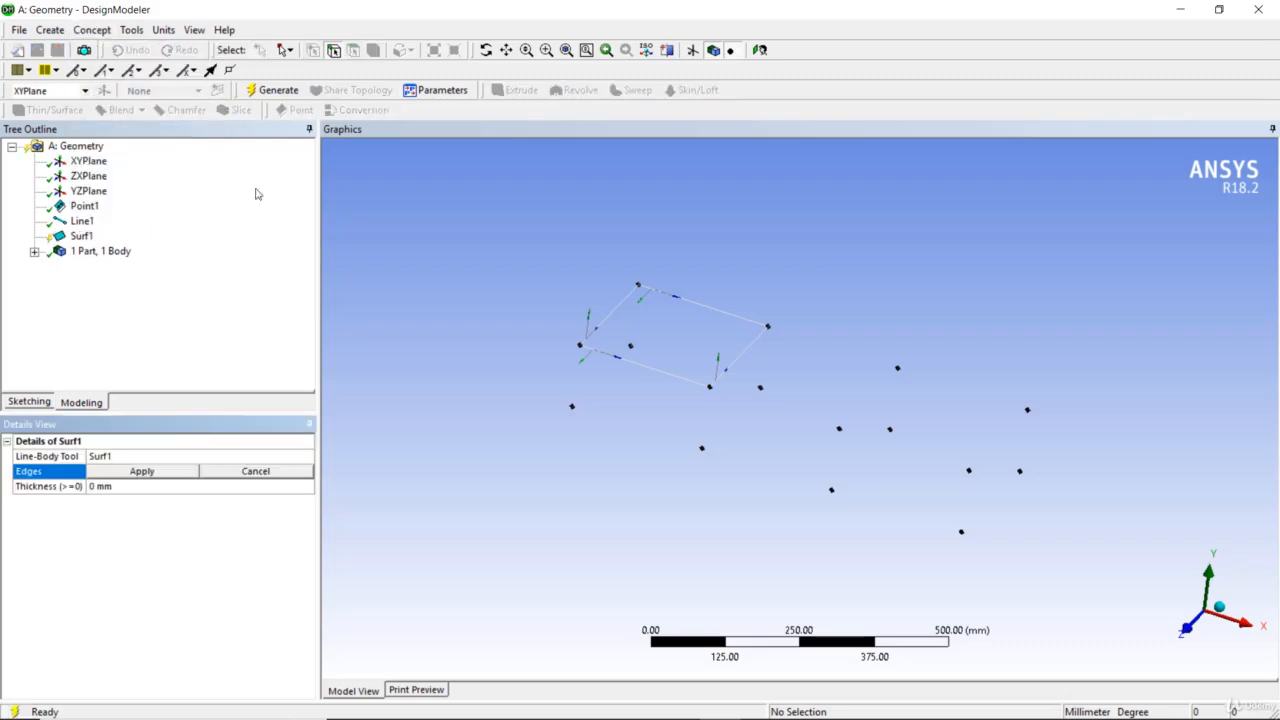
left_click(617, 318)
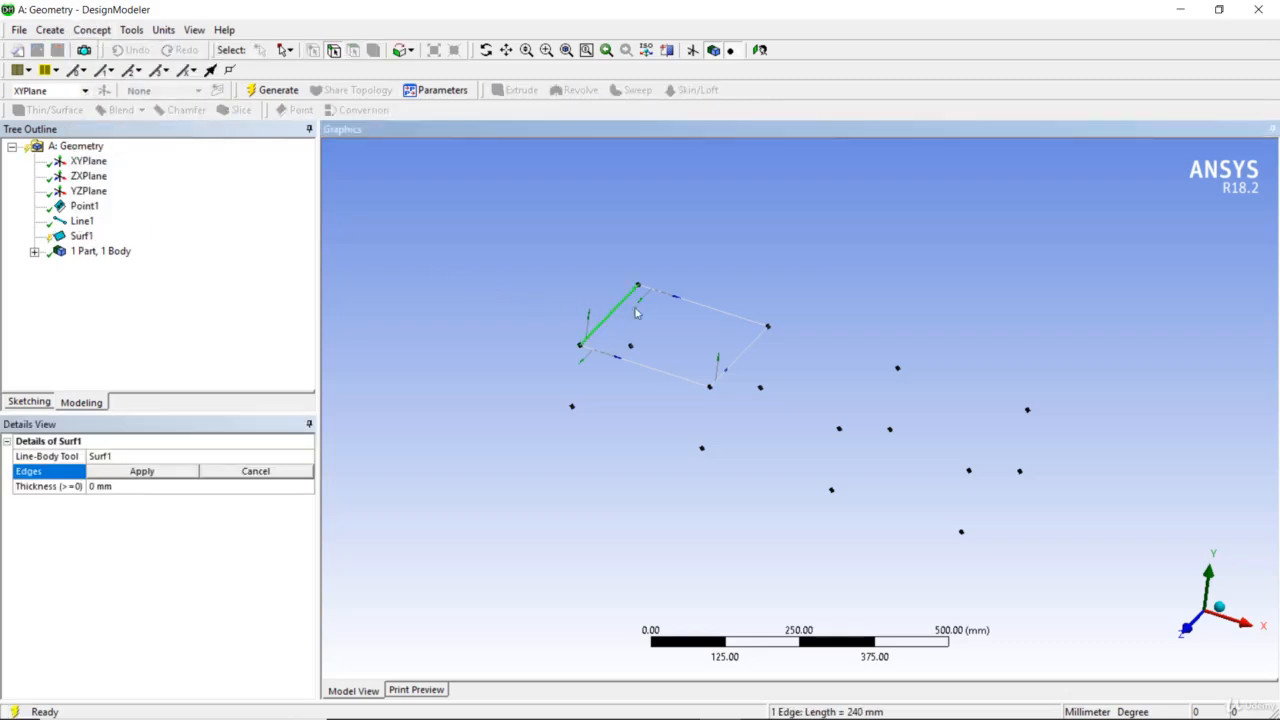
left_click(700, 305, "ctrl")
left_click(752, 342, "ctrl")
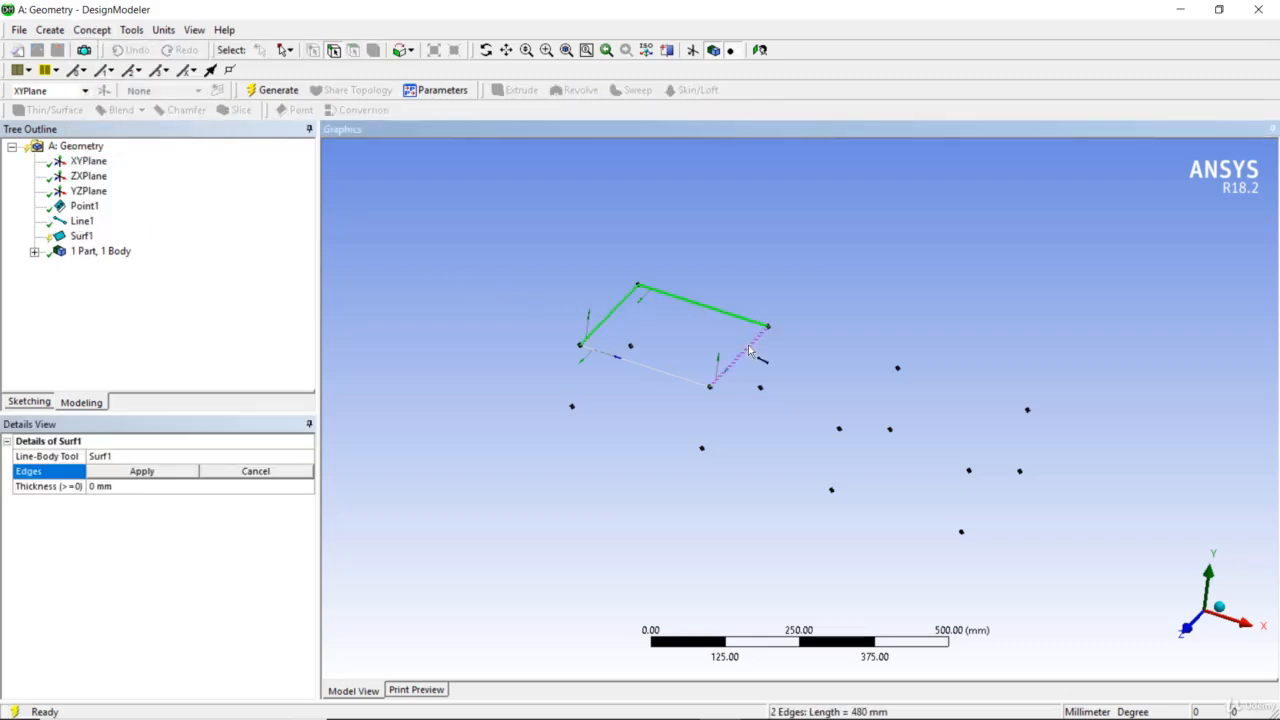
left_click(692, 381, "ctrl")
left_click(159, 471)
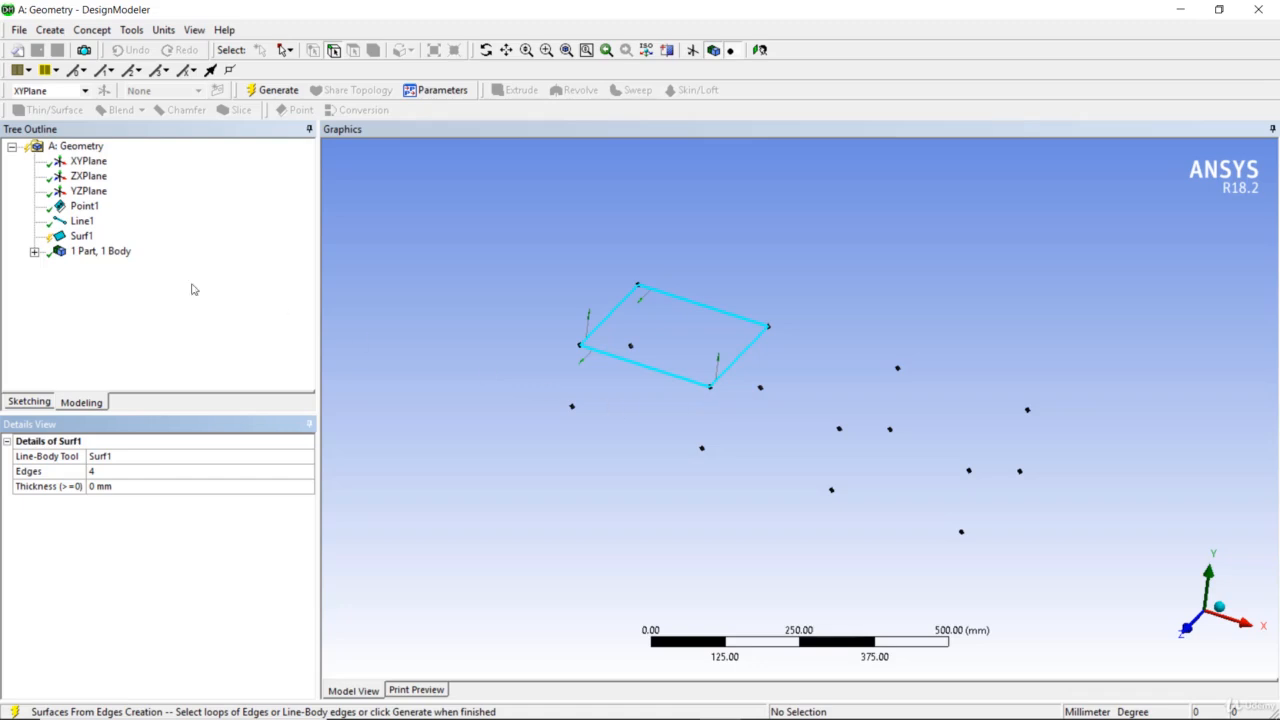
Generate the surface feature
left_click(76, 237)
right_click(76, 237)
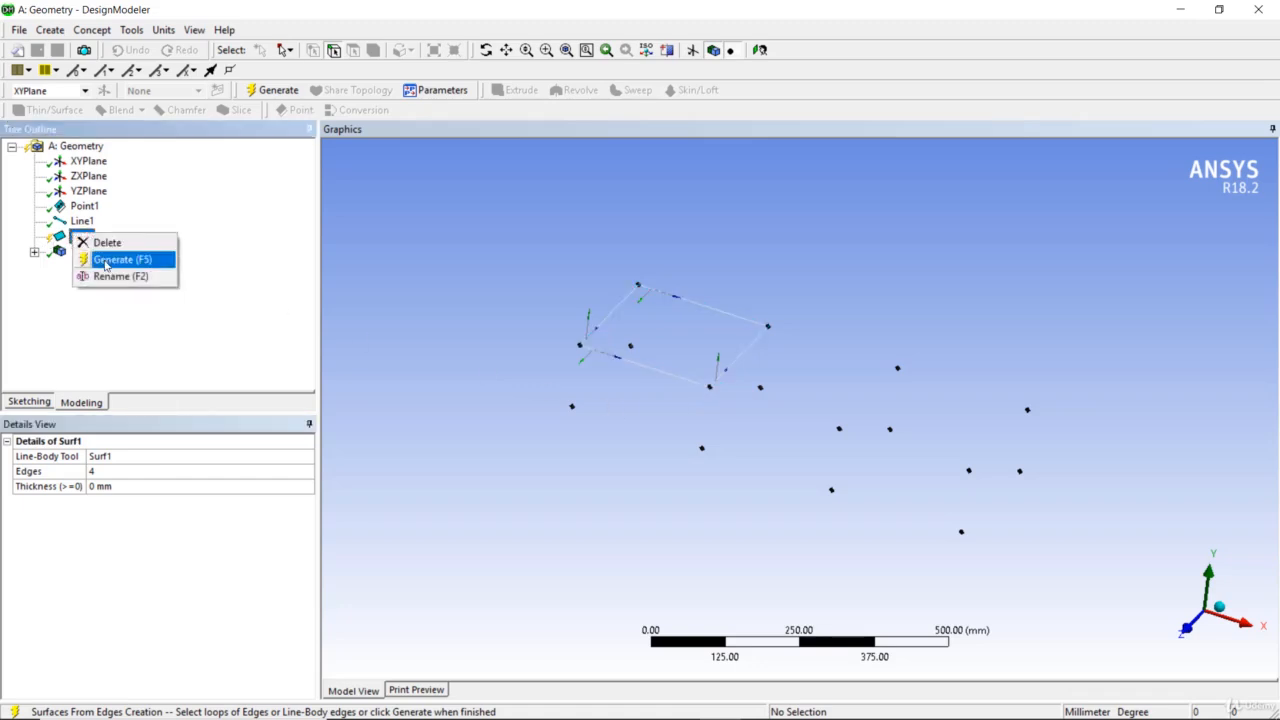
left_click(104, 262)
Create a second Lines From Points feature with two vertical segments from surface corners down to the points below
middle_click_drag(611, 379, 585, 364)
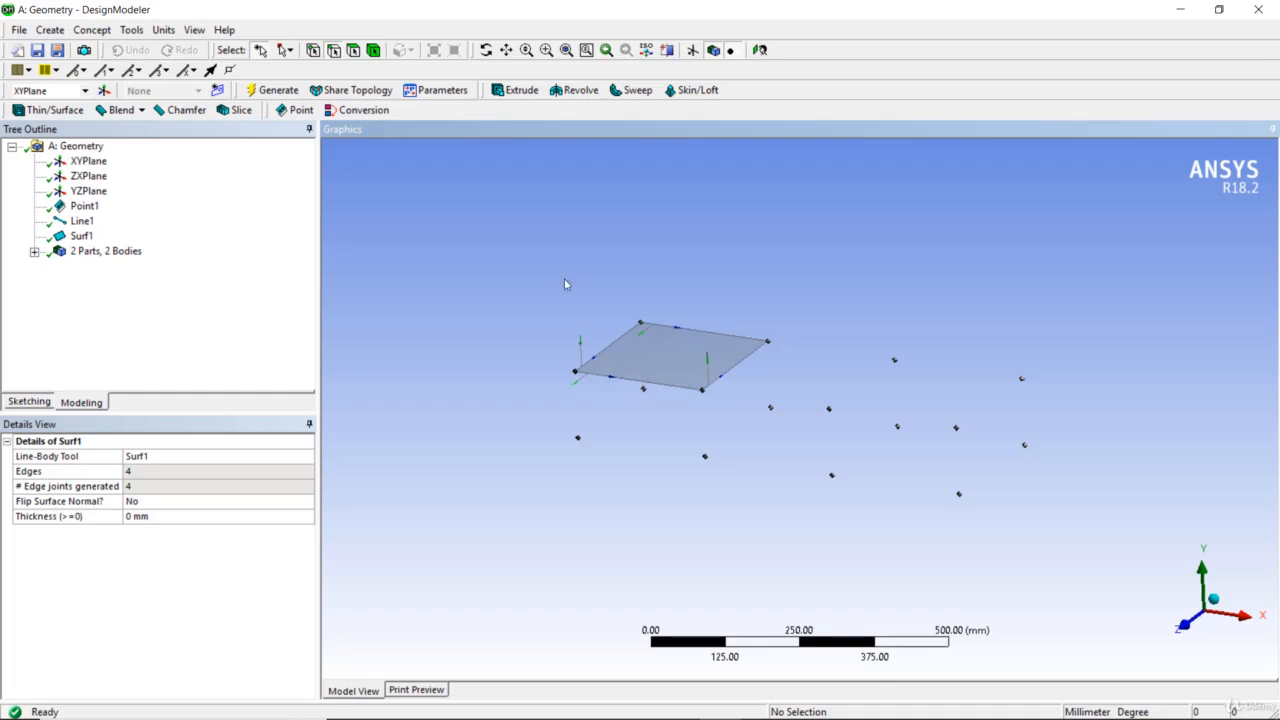
left_click(95, 31)
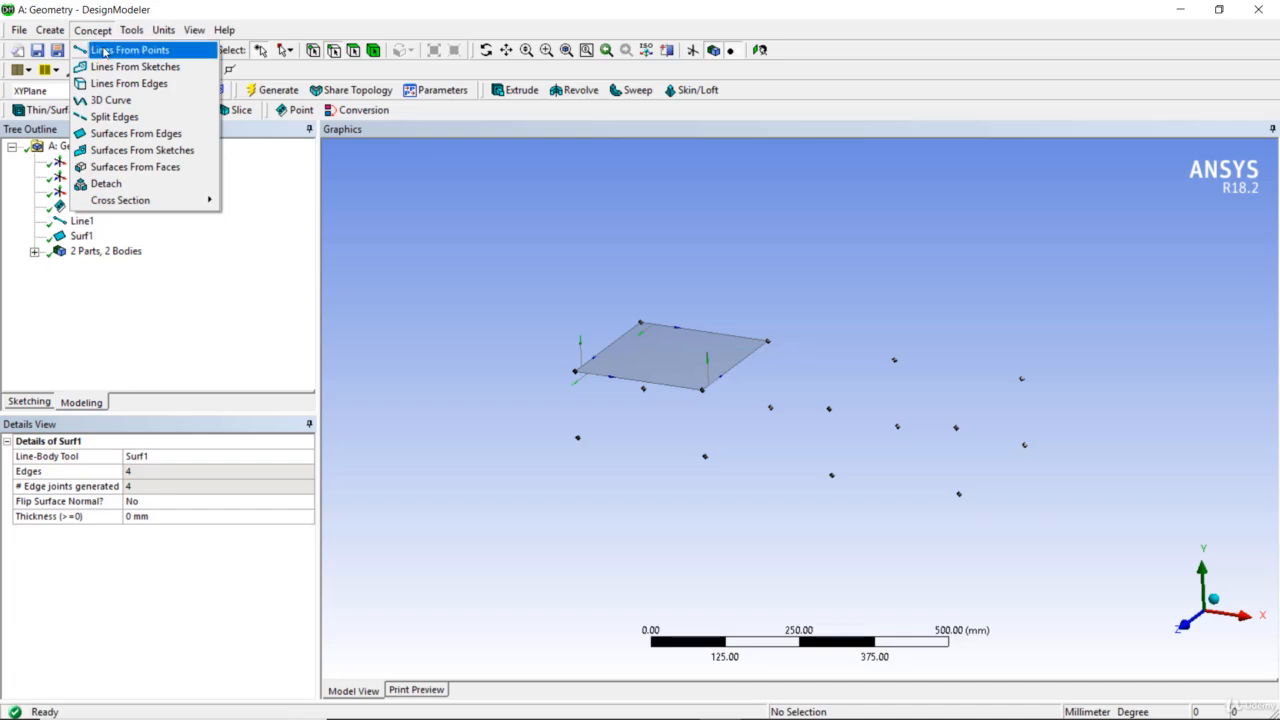
left_click(104, 52)
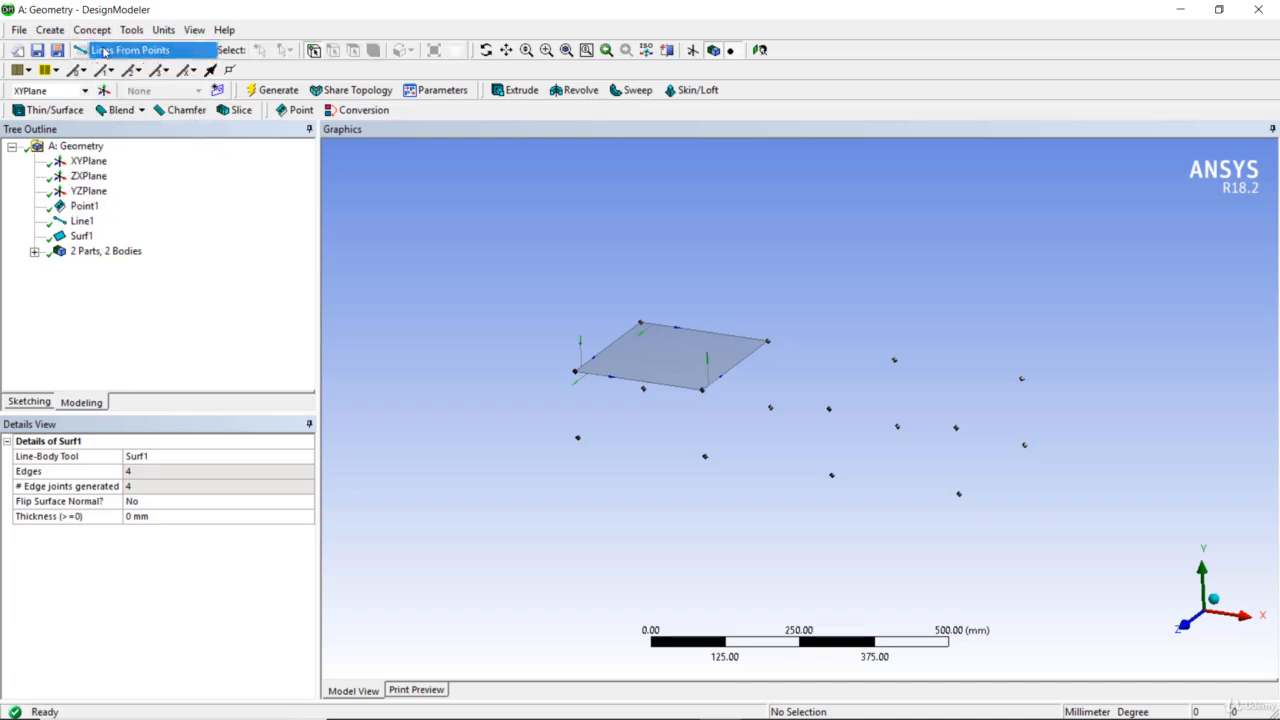
left_click(576, 376)
left_click(578, 438)
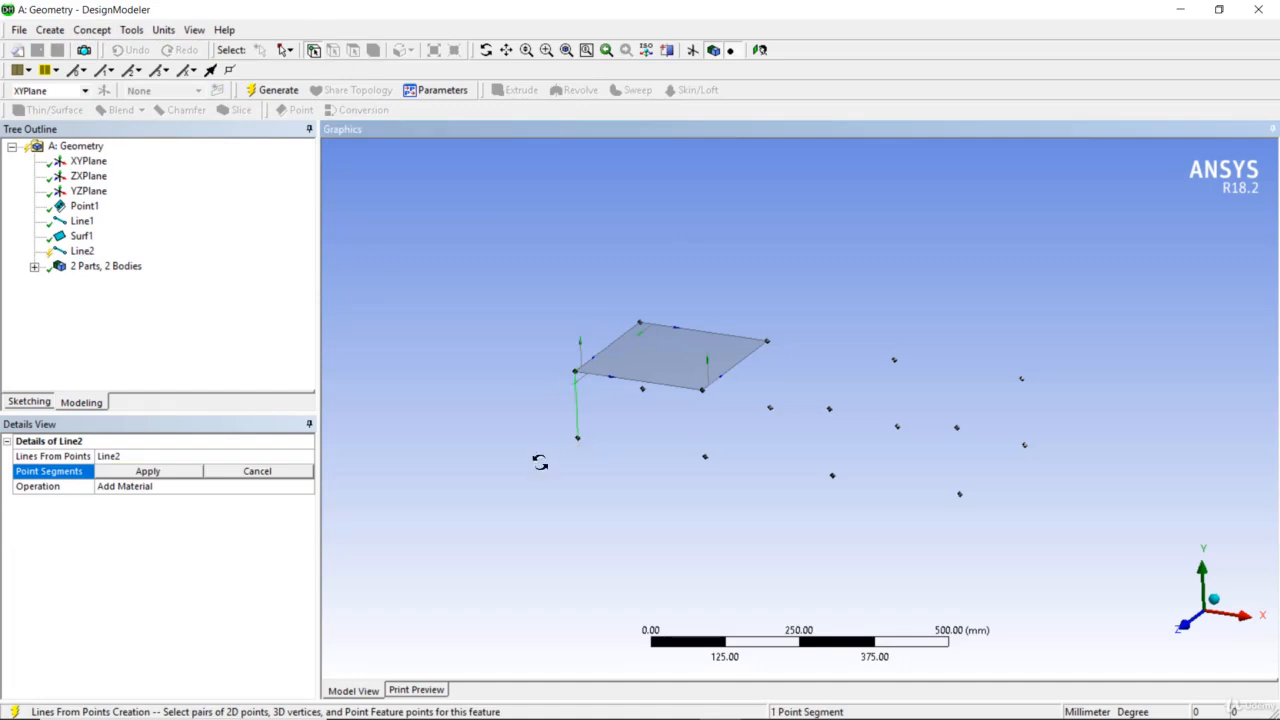
middle_click_drag(539, 462, 655, 460)
left_click(594, 311)
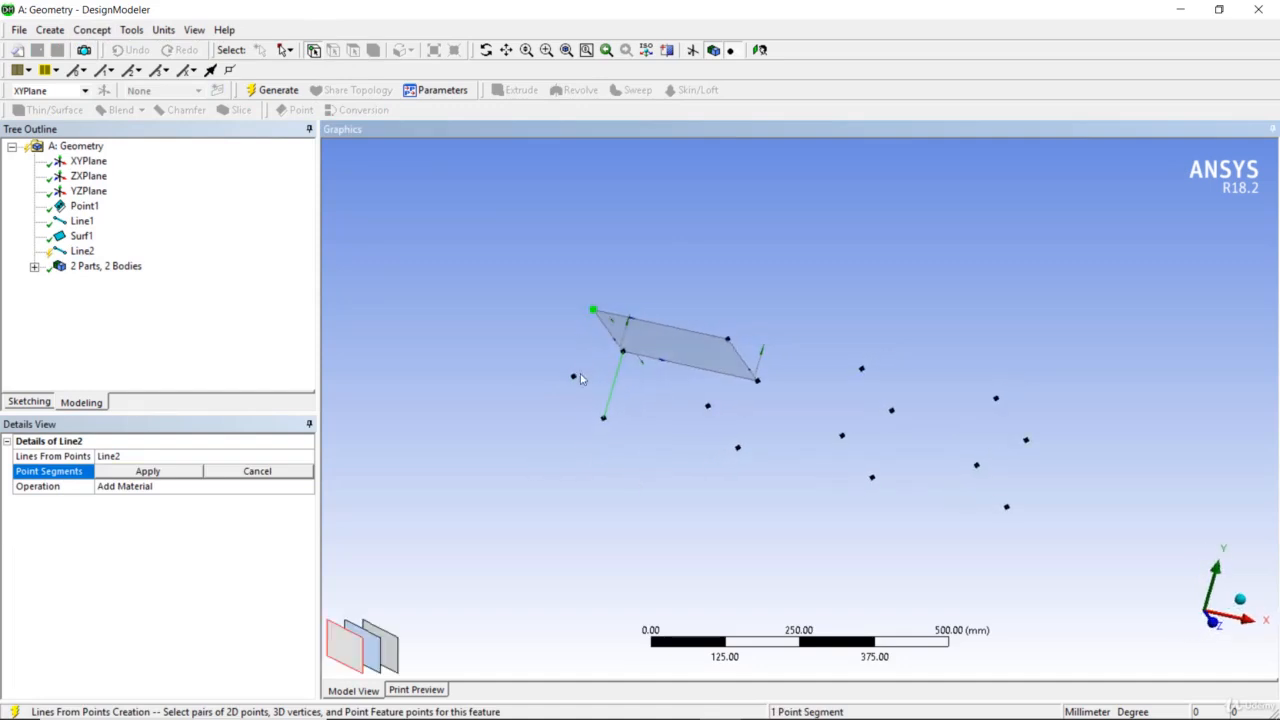
left_click(576, 377)
left_click(147, 471)
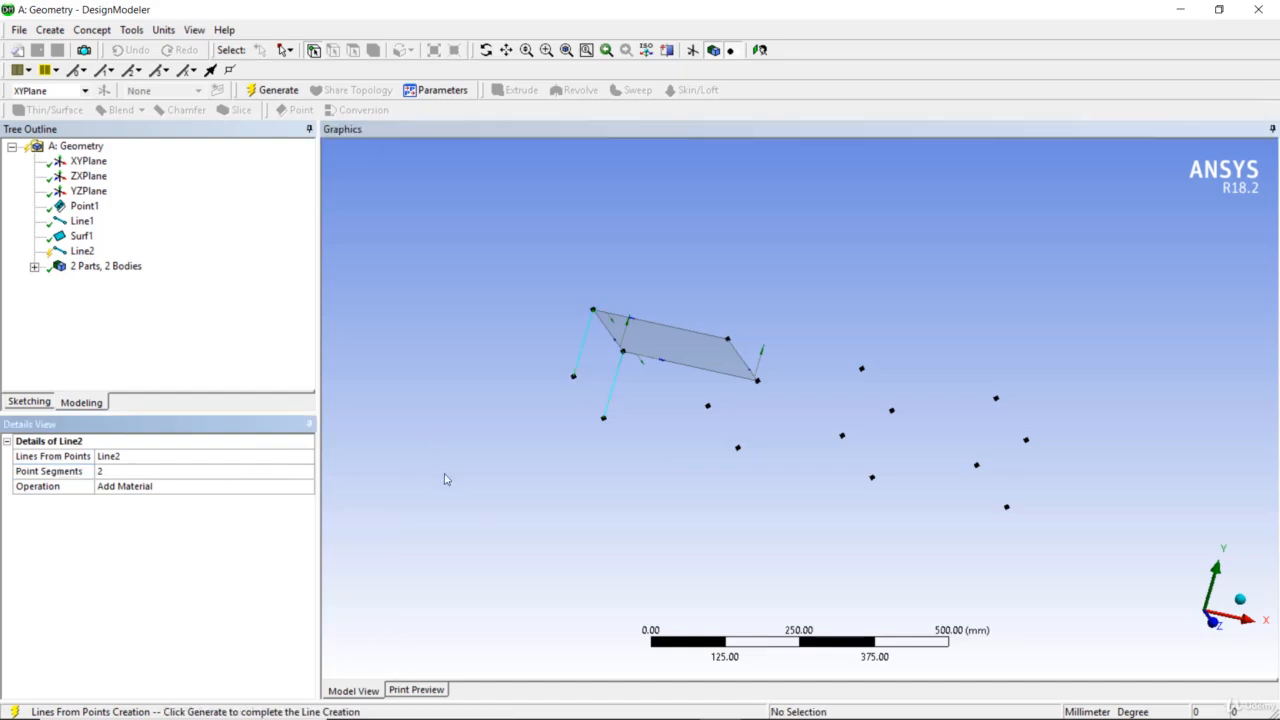
Generate the second line feature
middle_click_drag(477, 485, 426, 460)
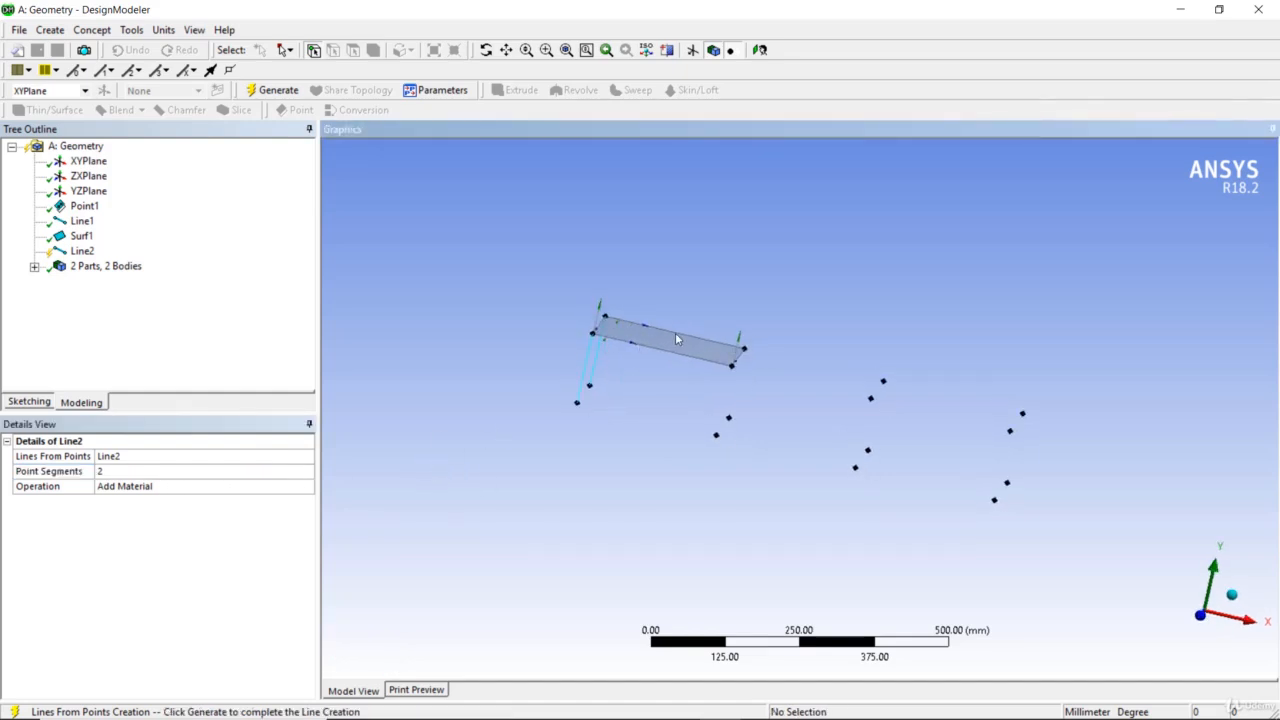
middle_click_drag(714, 489, 669, 534)
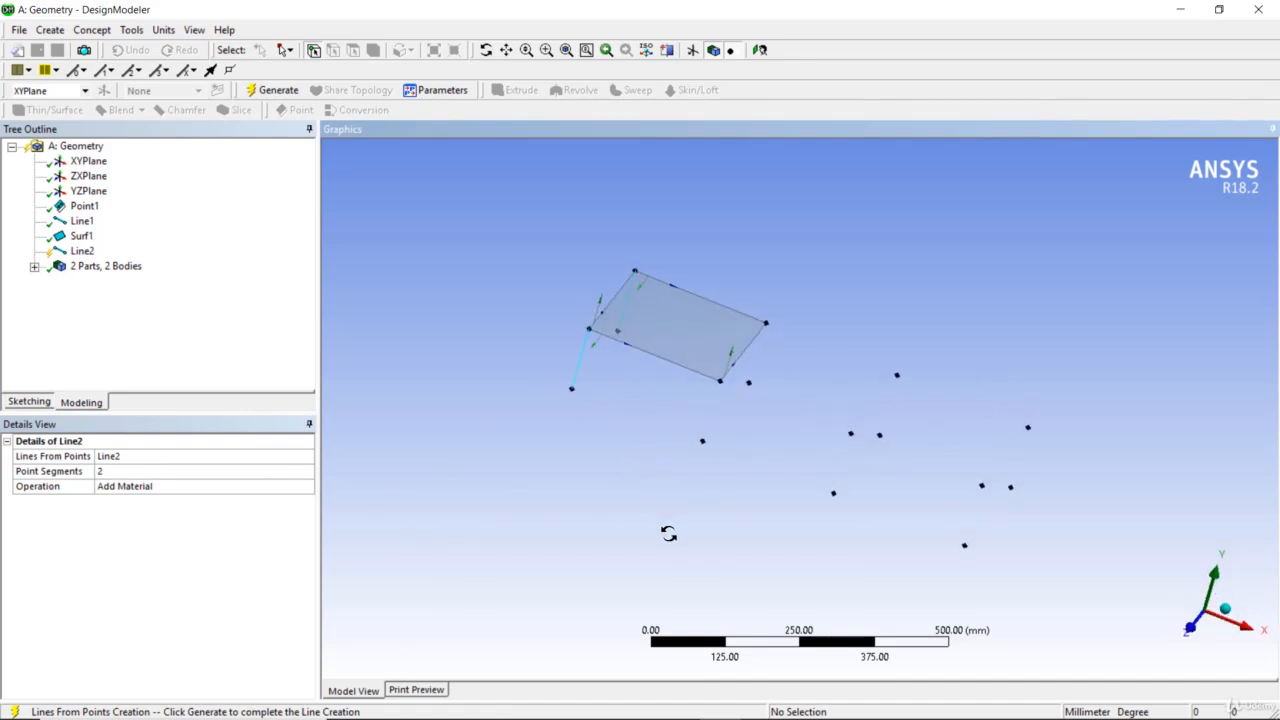
middle_click_drag(669, 534, 700, 423)
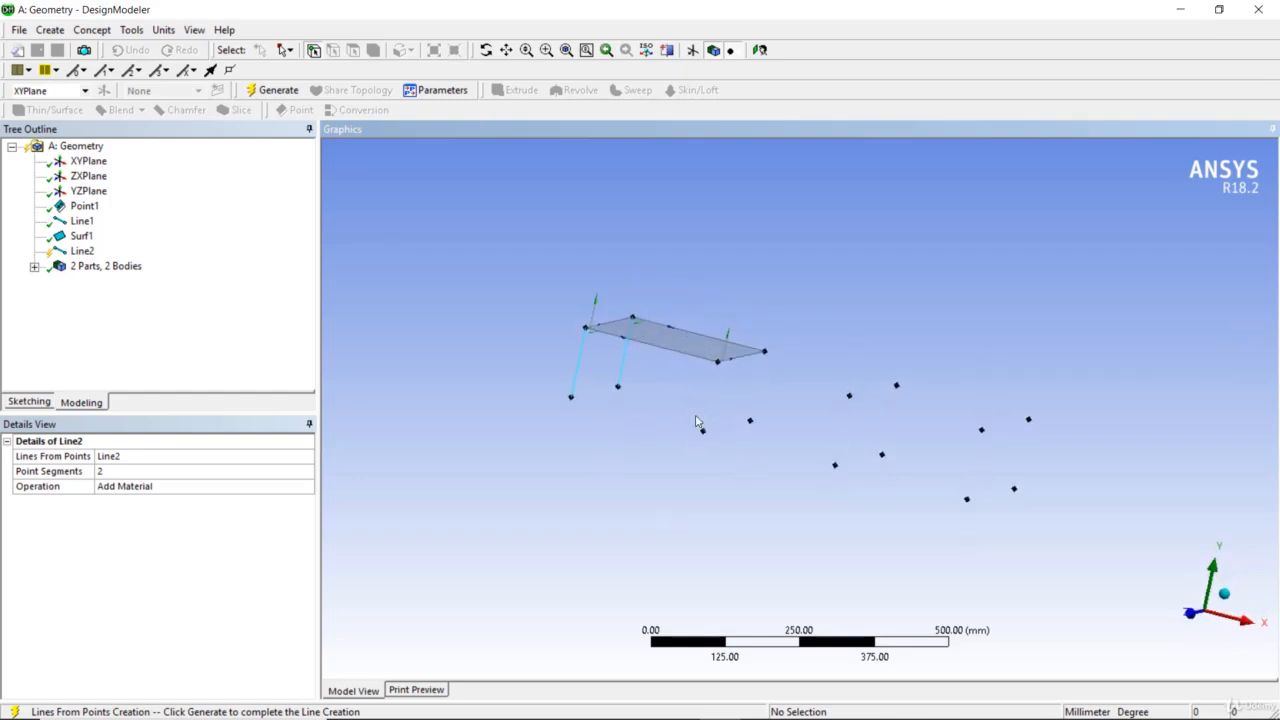
left_click(81, 251)
right_click(79, 253)
left_click(108, 278)
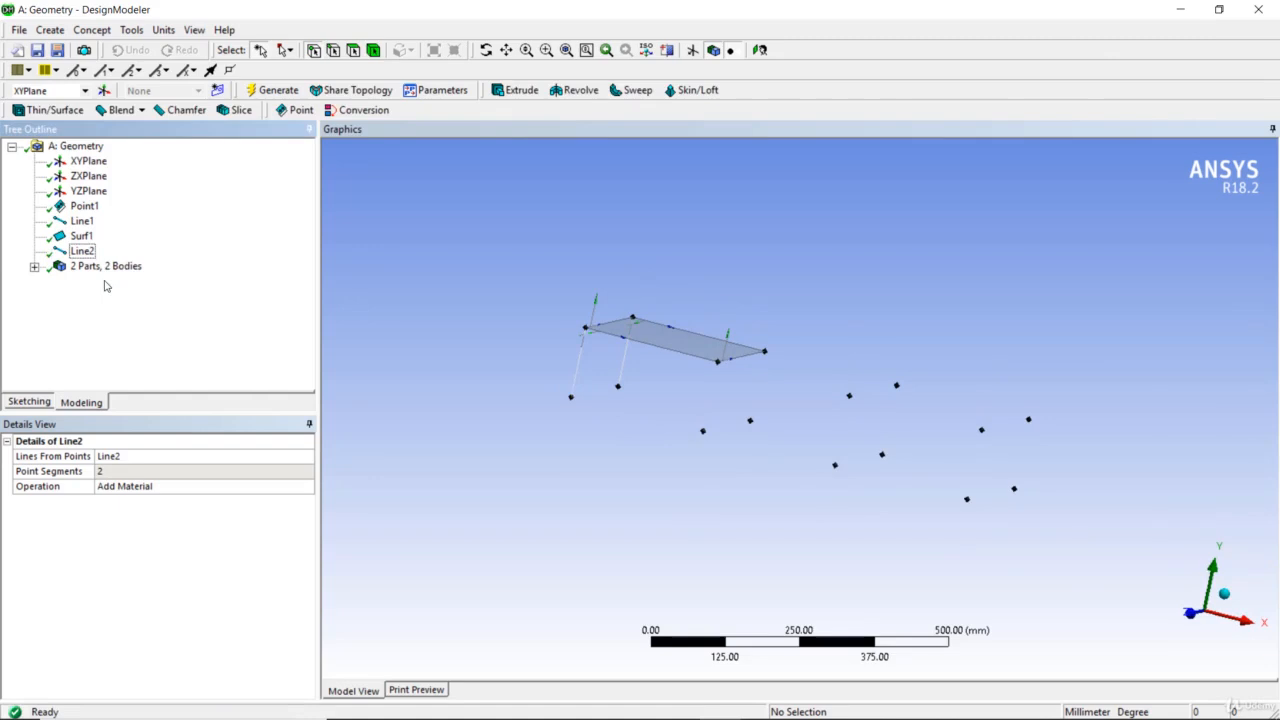
Clear the current model and start over with a new empty geometry
middle_click_drag(551, 274, 497, 327)
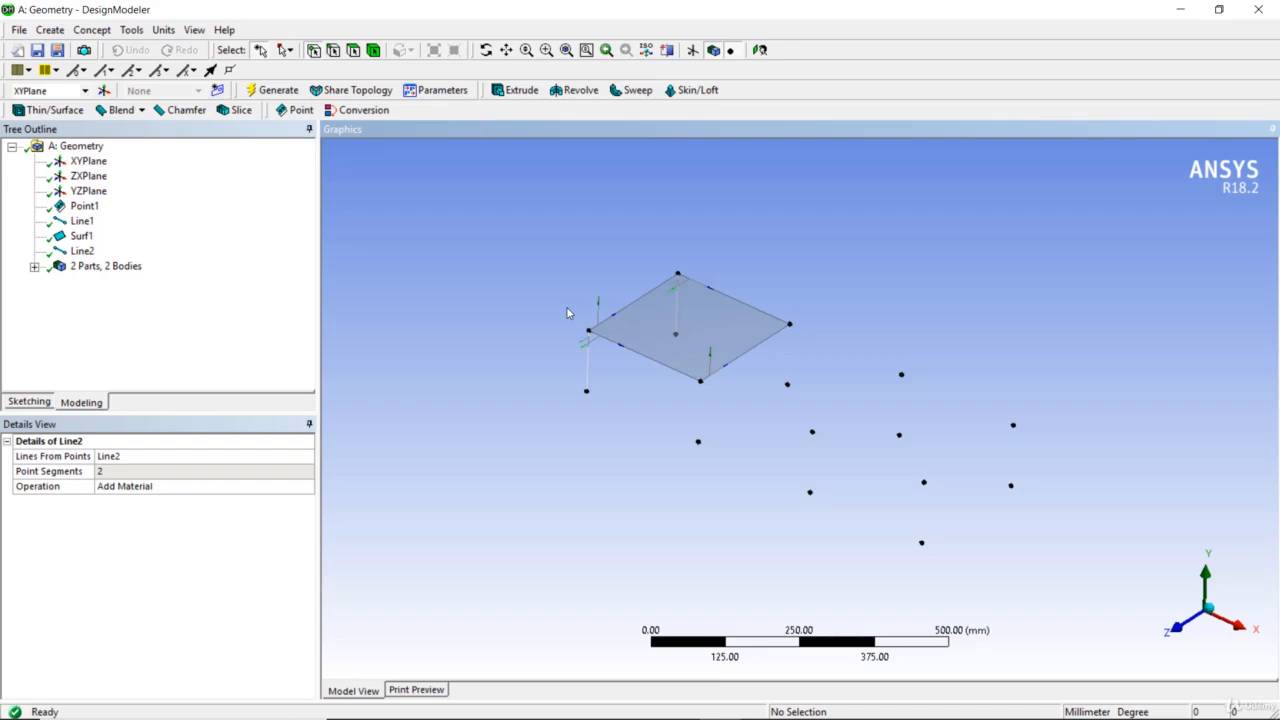
key("ctrl+n")
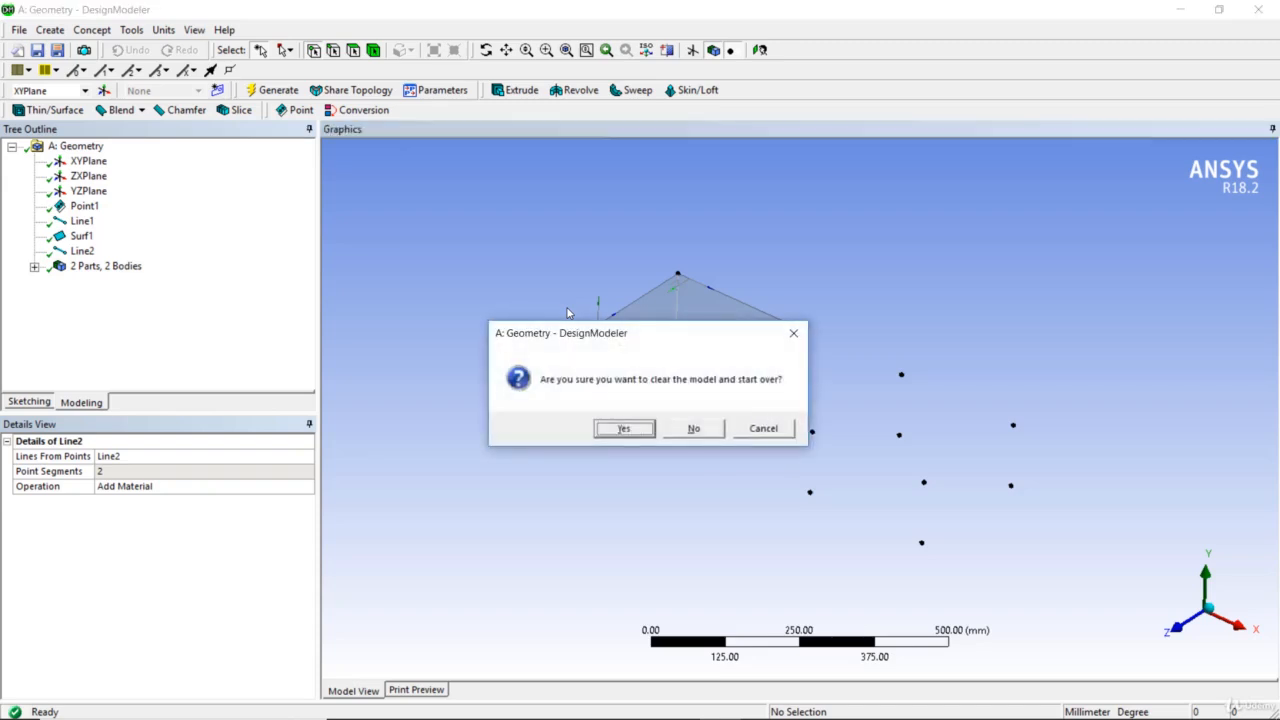
left_click(623, 430)
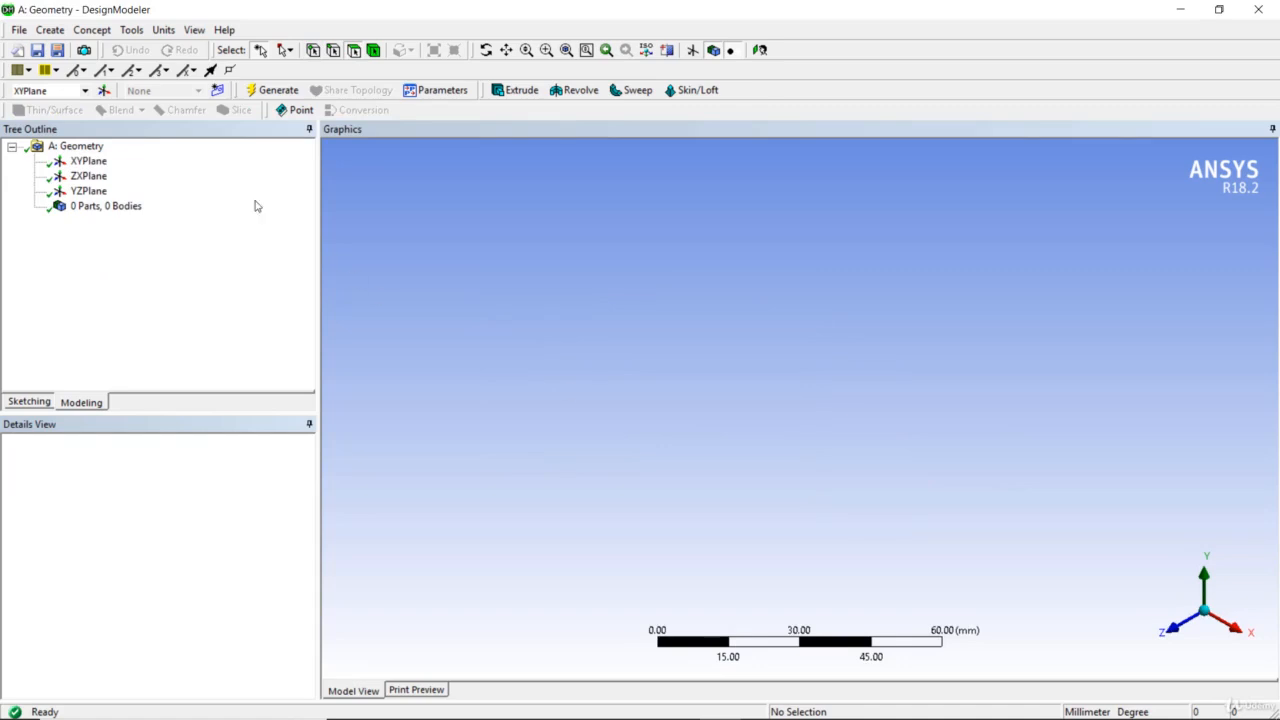
left_click(50, 30)
left_click(209, 216)
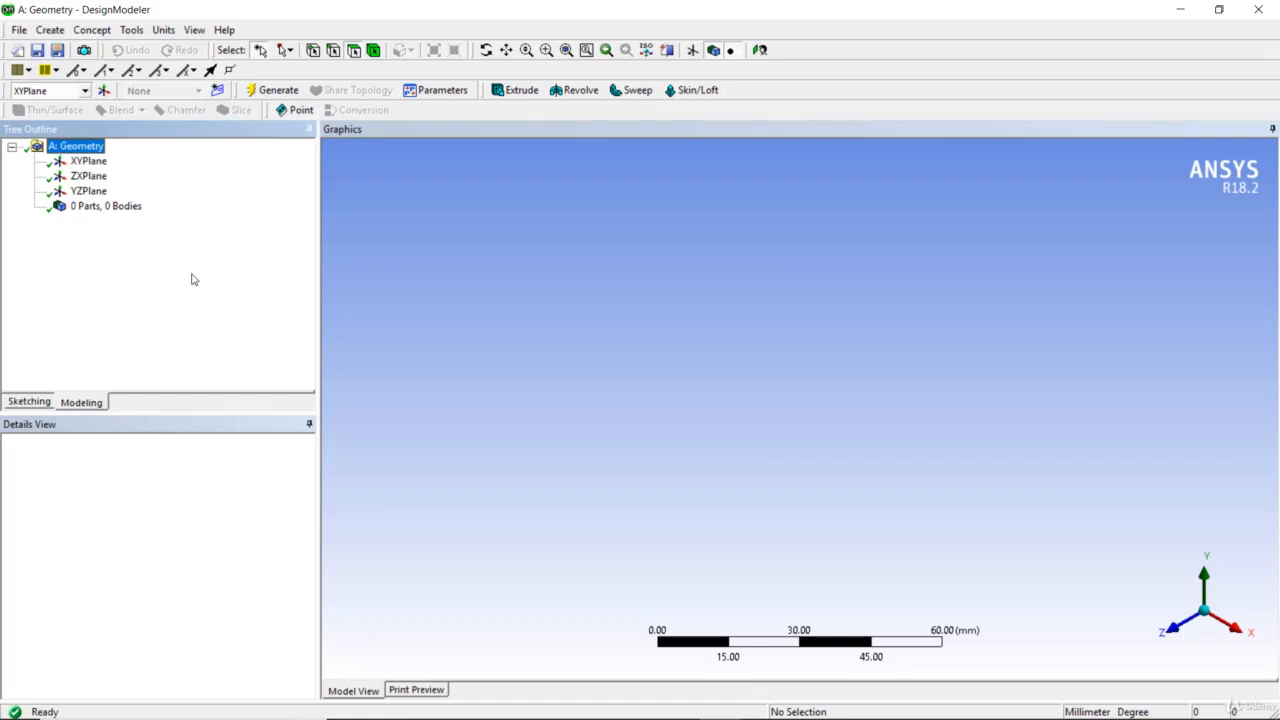
left_click(35, 402)
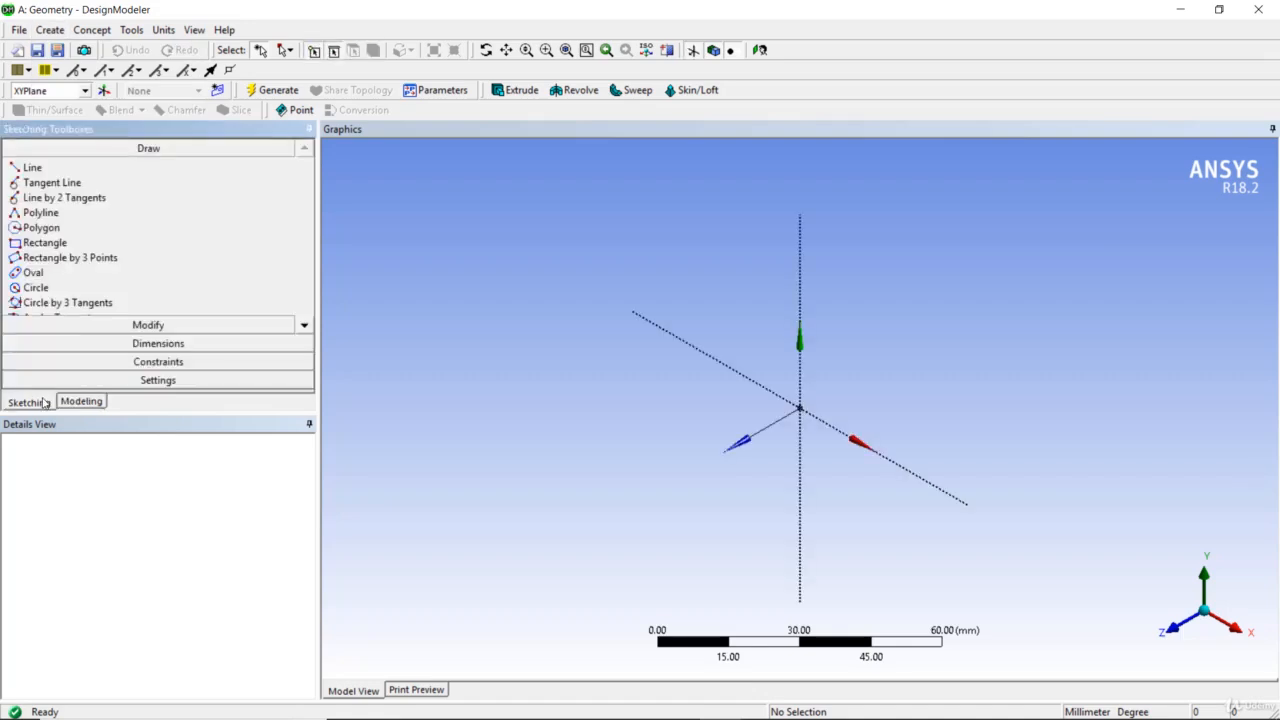
left_click(76, 403)
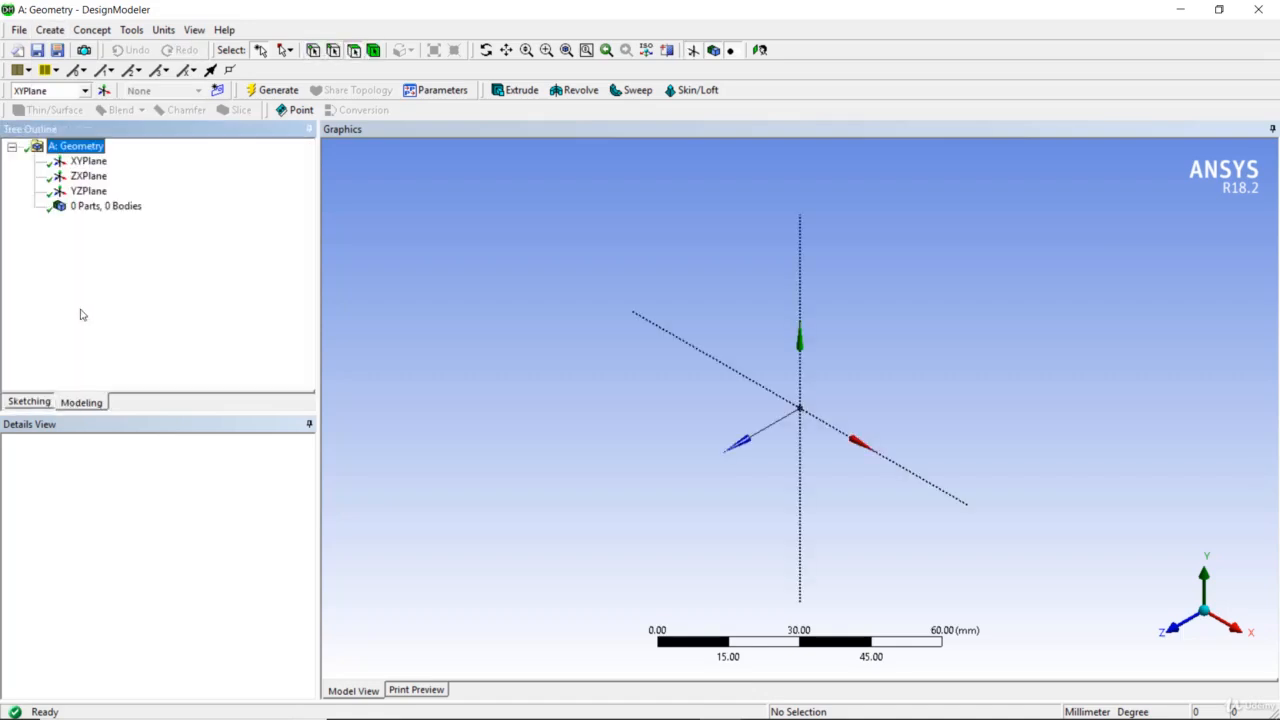
Sketch a rectangle on the ZXPlane from the origin, about 44 by 40 mm
left_click(89, 176)
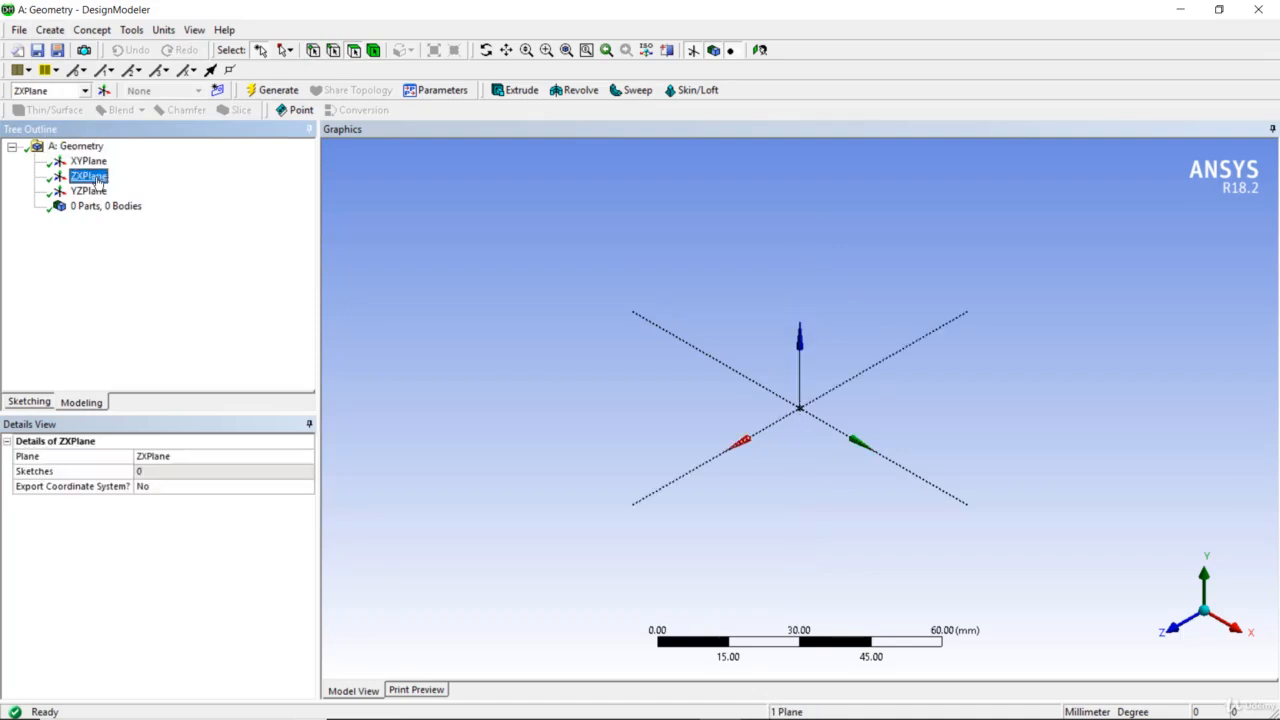
left_click(44, 402)
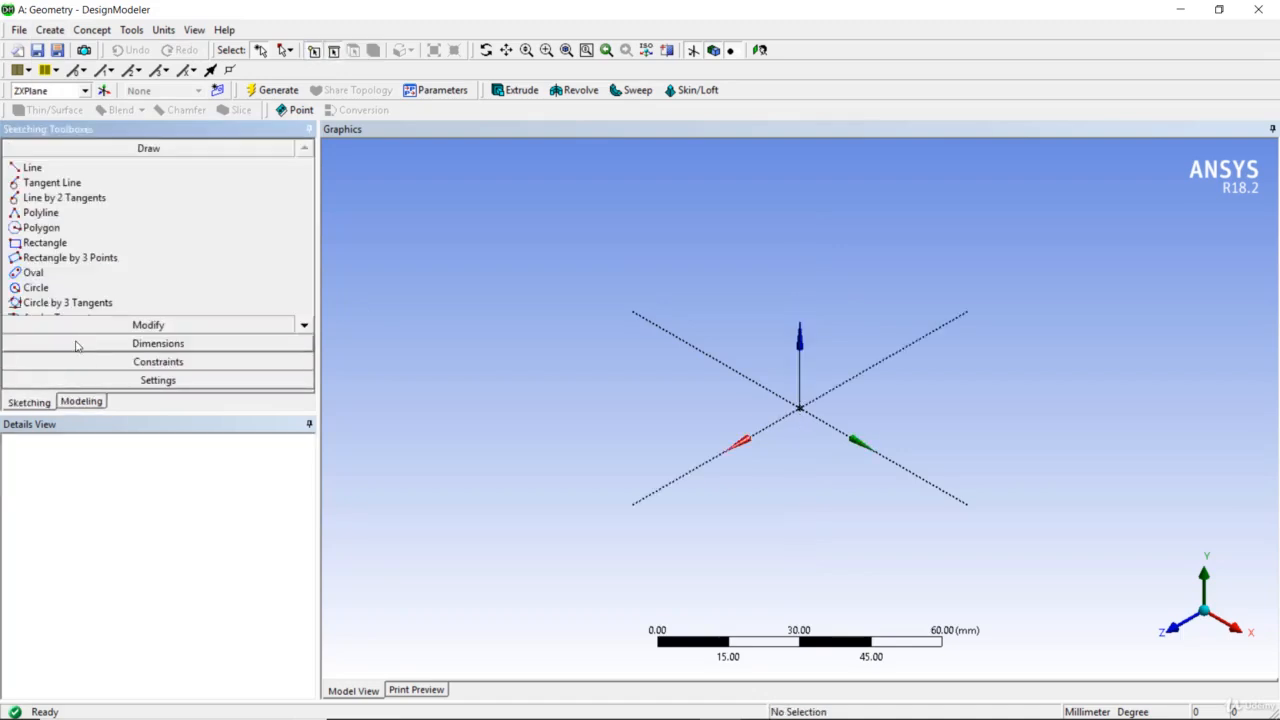
left_click(68, 245)
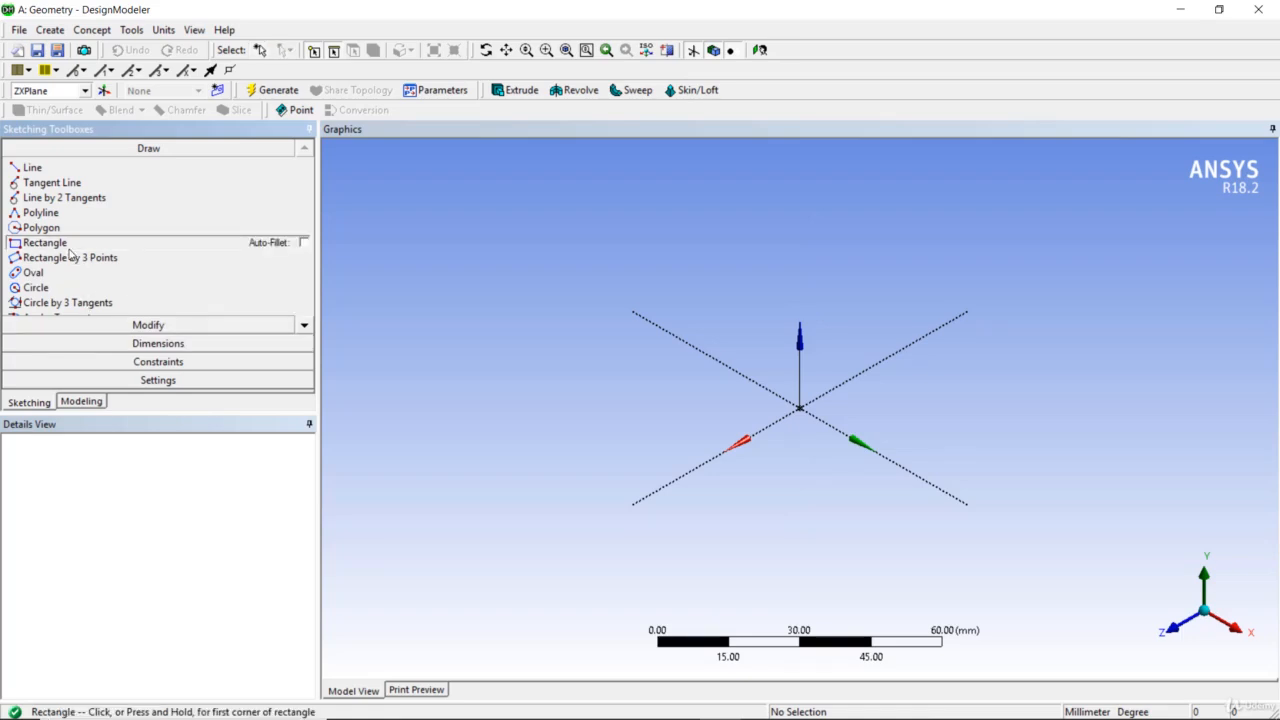
left_click(800, 408)
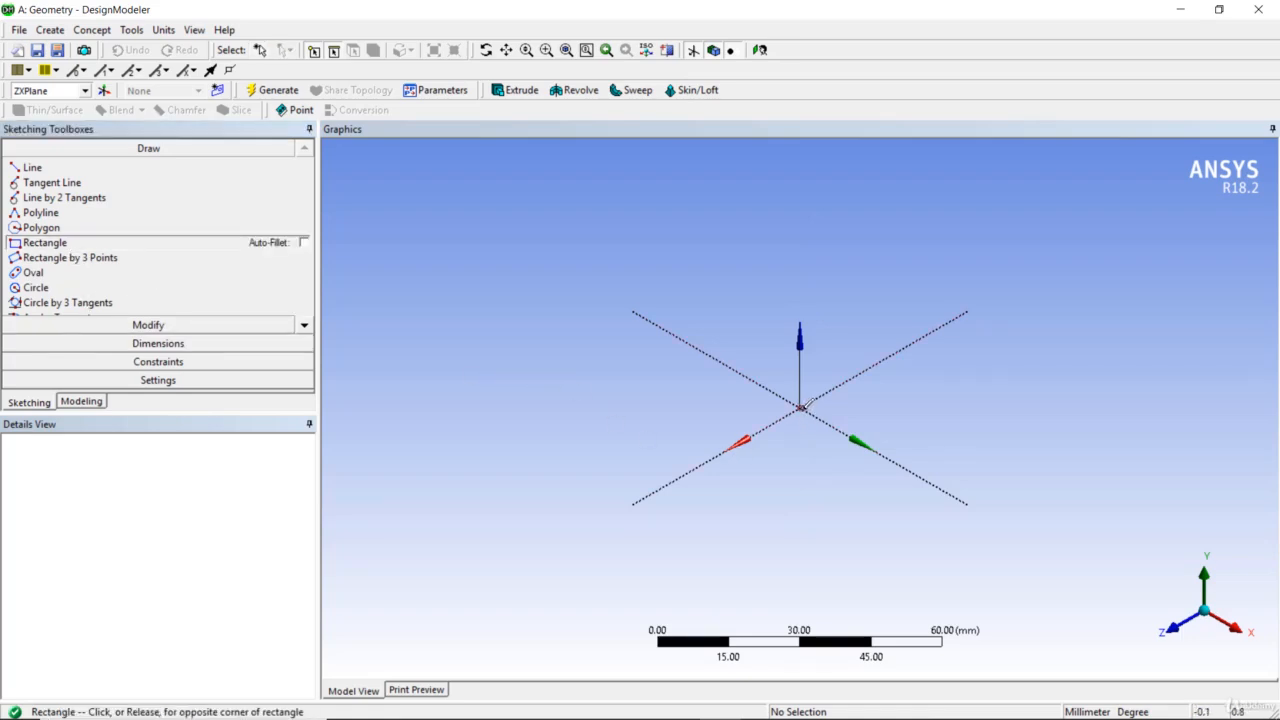
left_click(1080, 398)
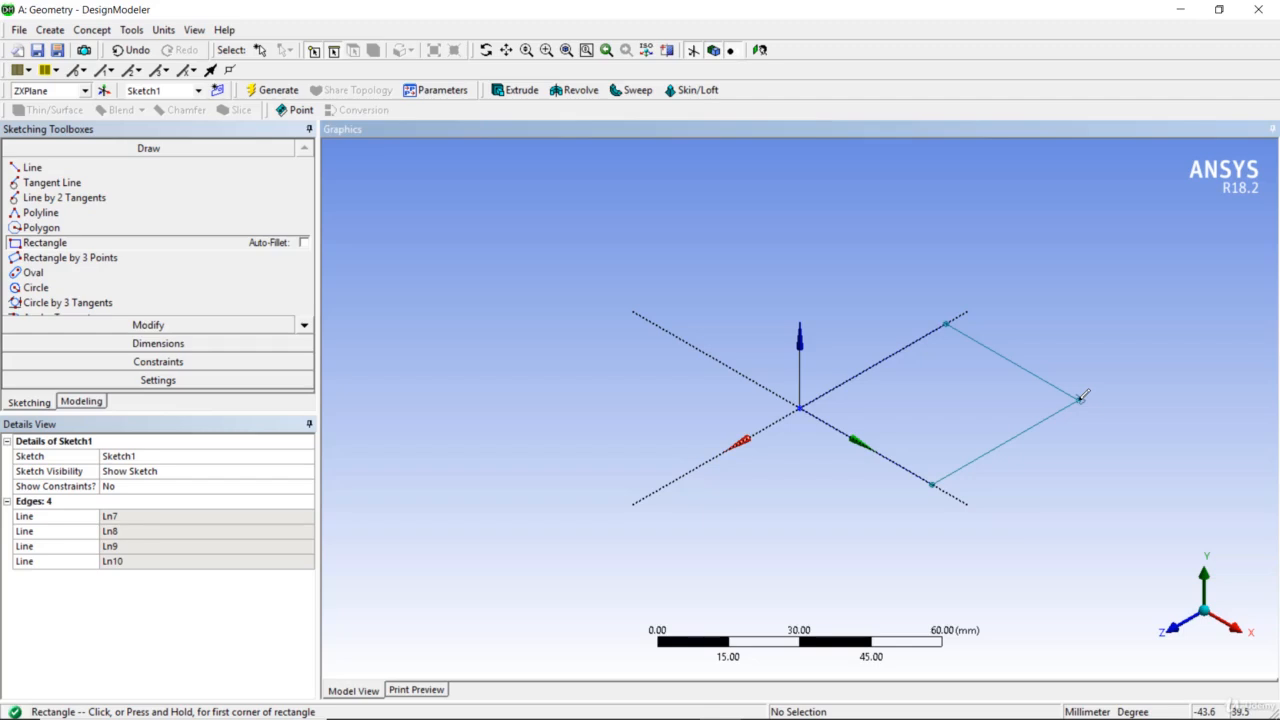
Create a Surfaces From Sketches feature with Sketch1 as its base object
left_click(88, 402)
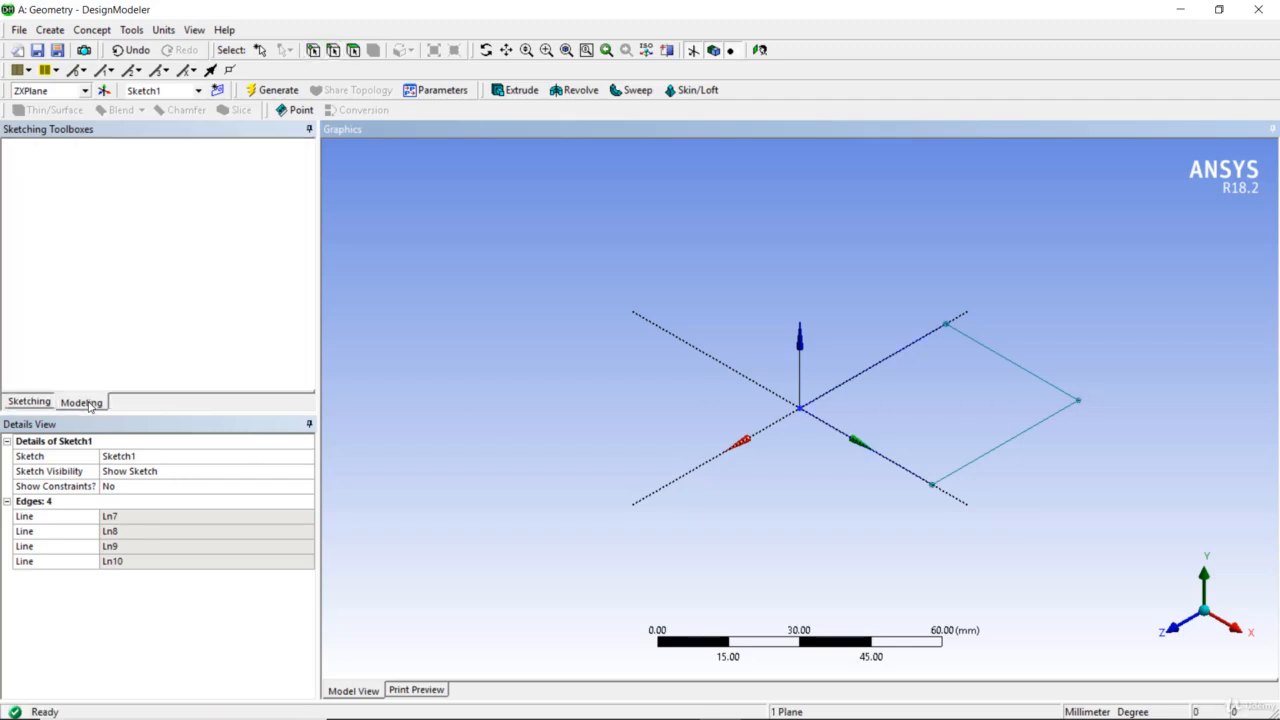
left_click(92, 30)
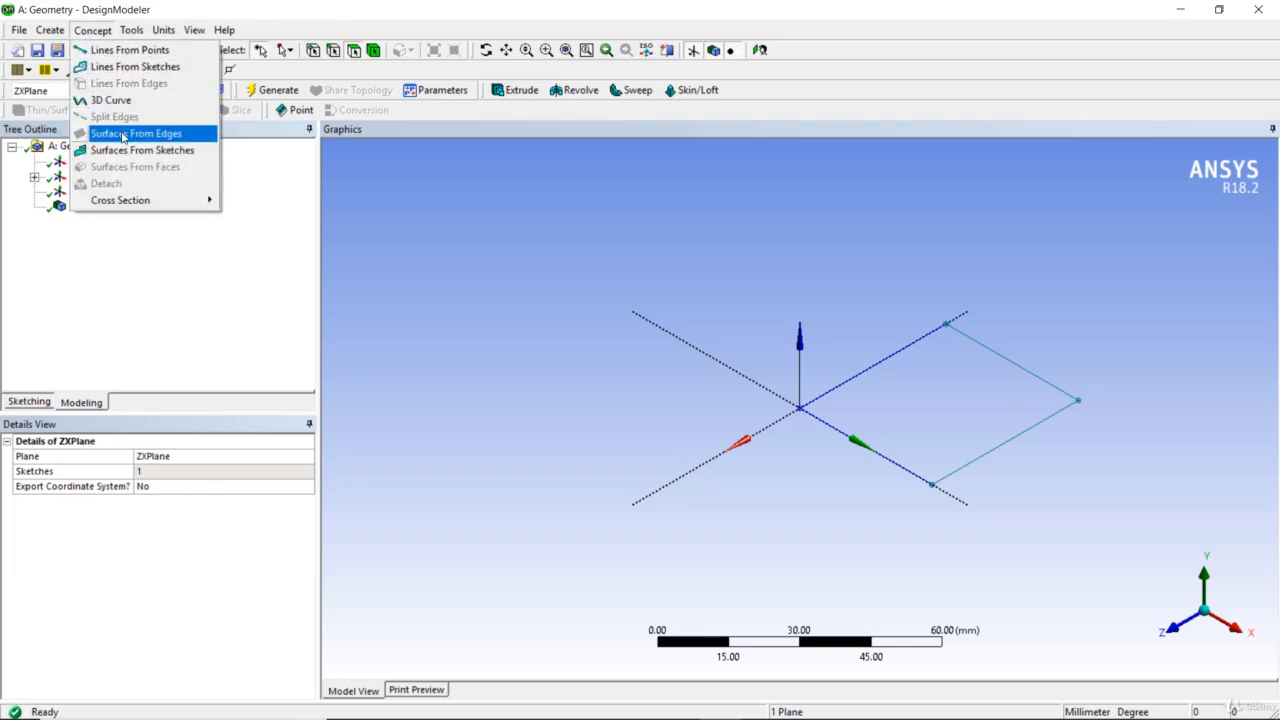
left_click(125, 152)
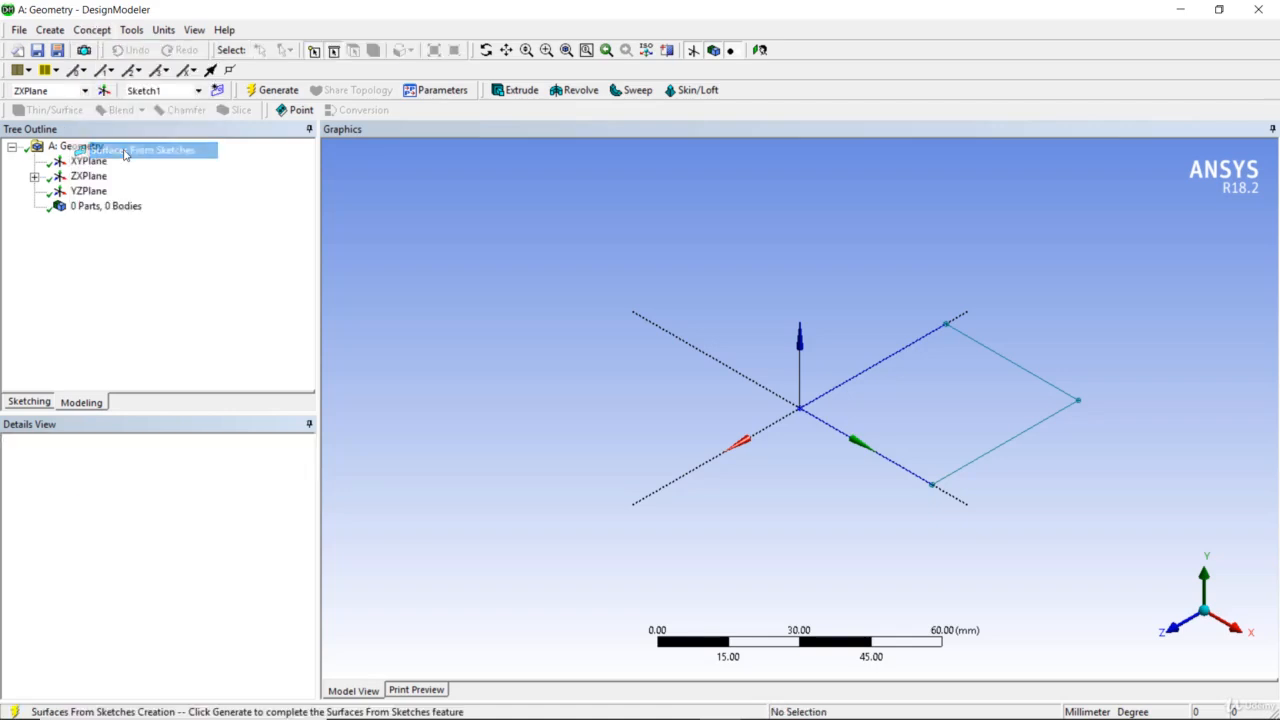
left_click(34, 176)
left_click(110, 191)
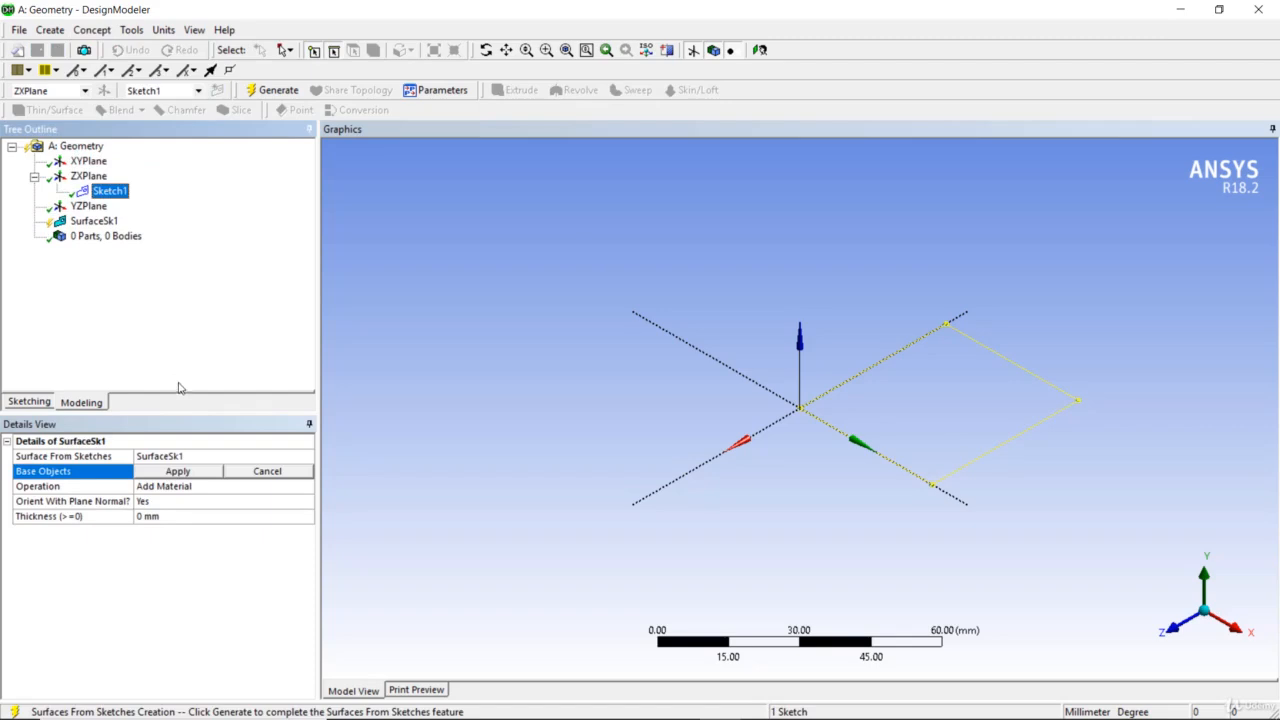
left_click(178, 471)
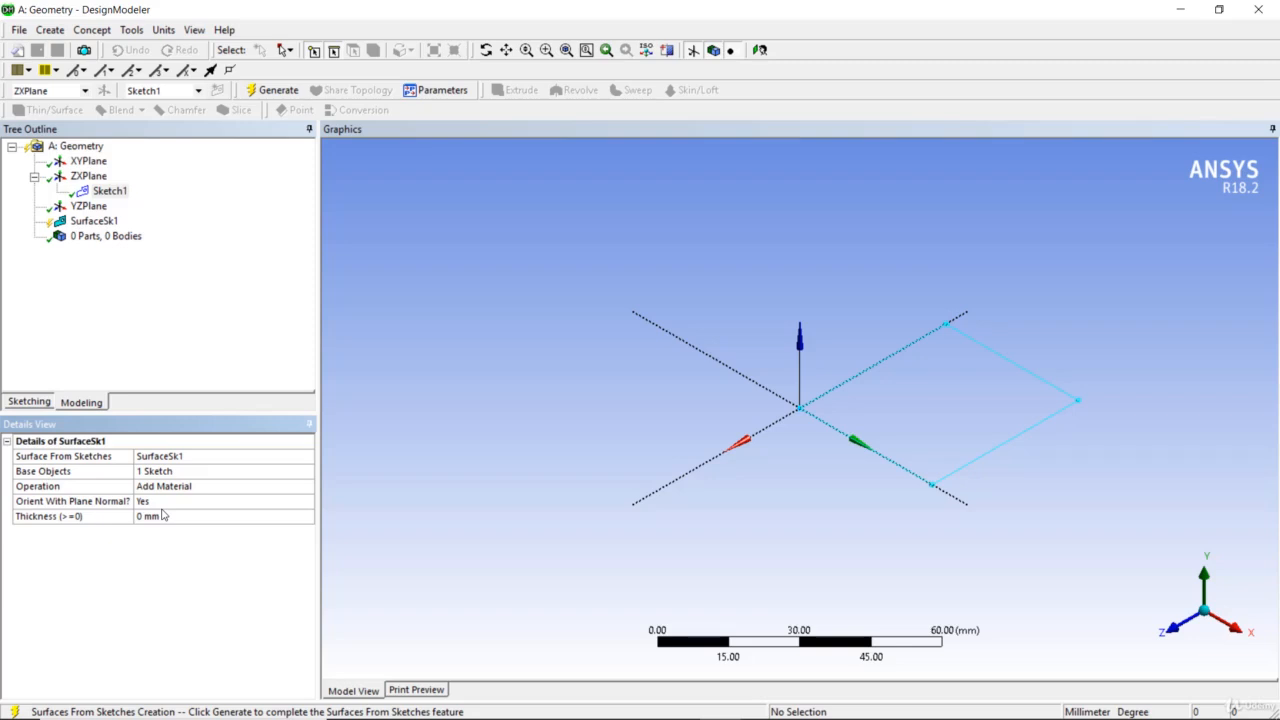
Generate the surface-from-sketch feature
left_click(95, 222)
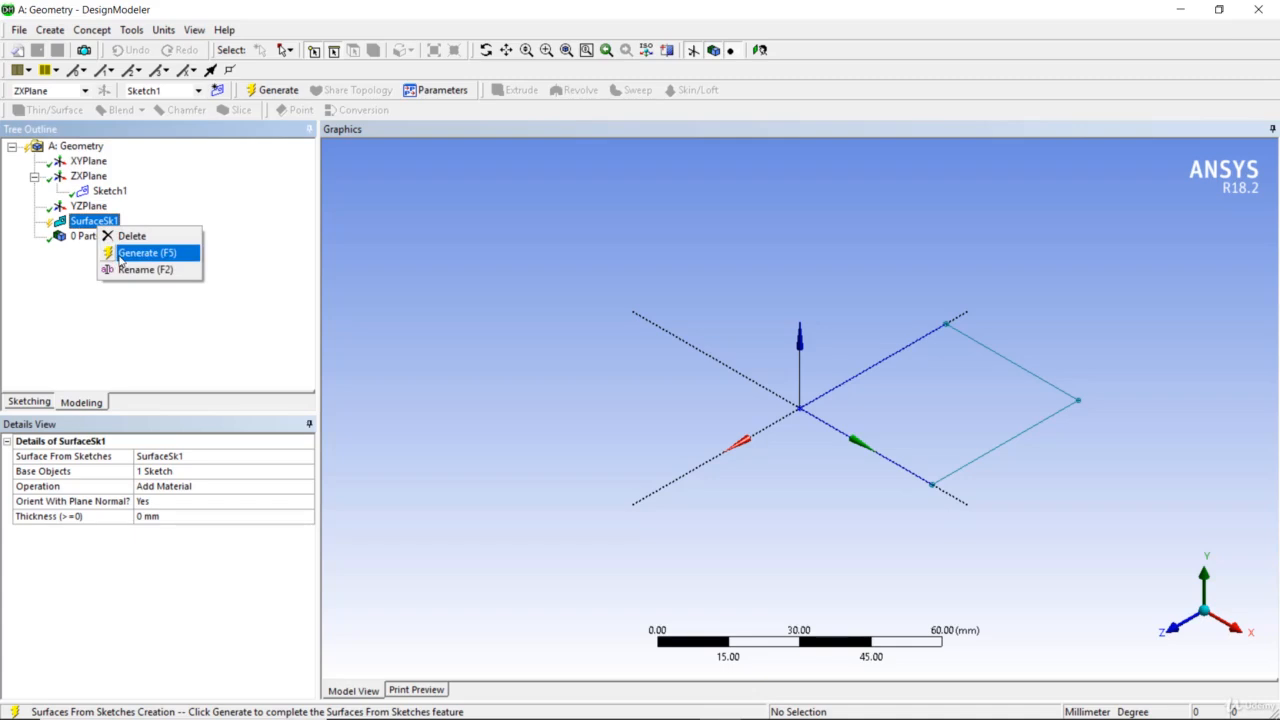
left_click(146, 253)
mouse_move(965, 491)
middle_mouse_down()
mouse_move(942, 376)
mouse_move(942, 492)
middle_mouse_up()
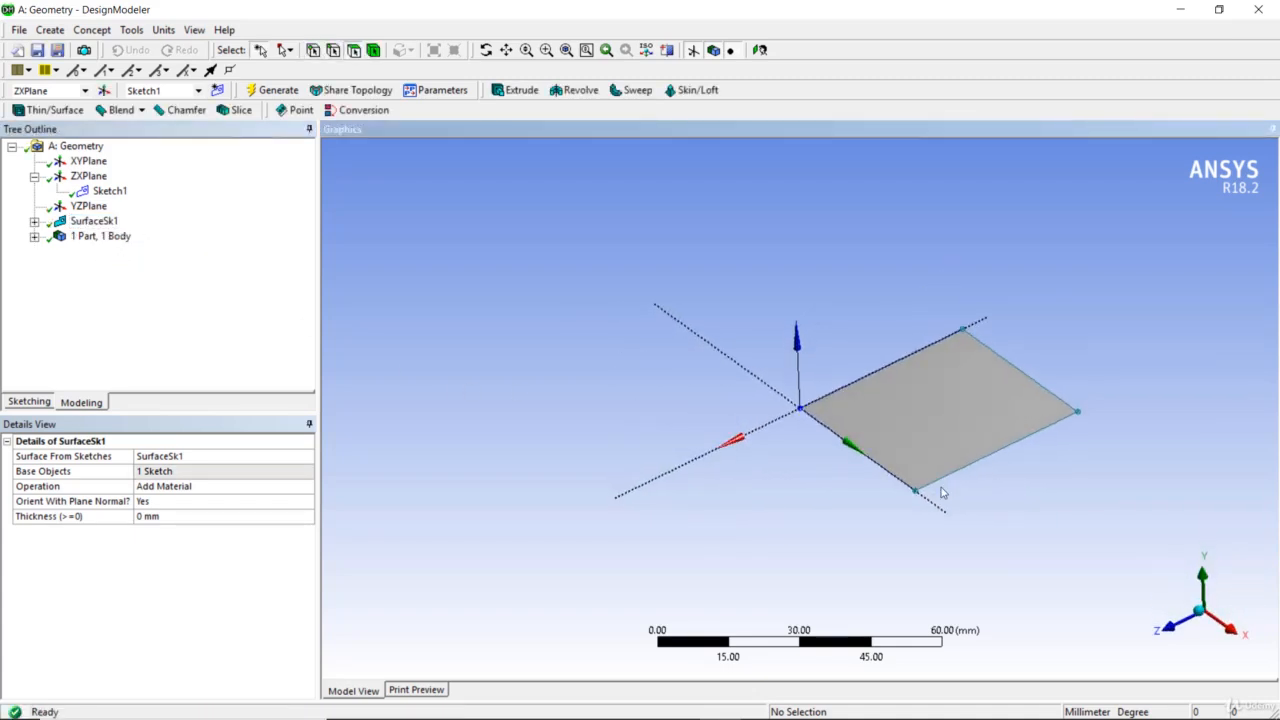